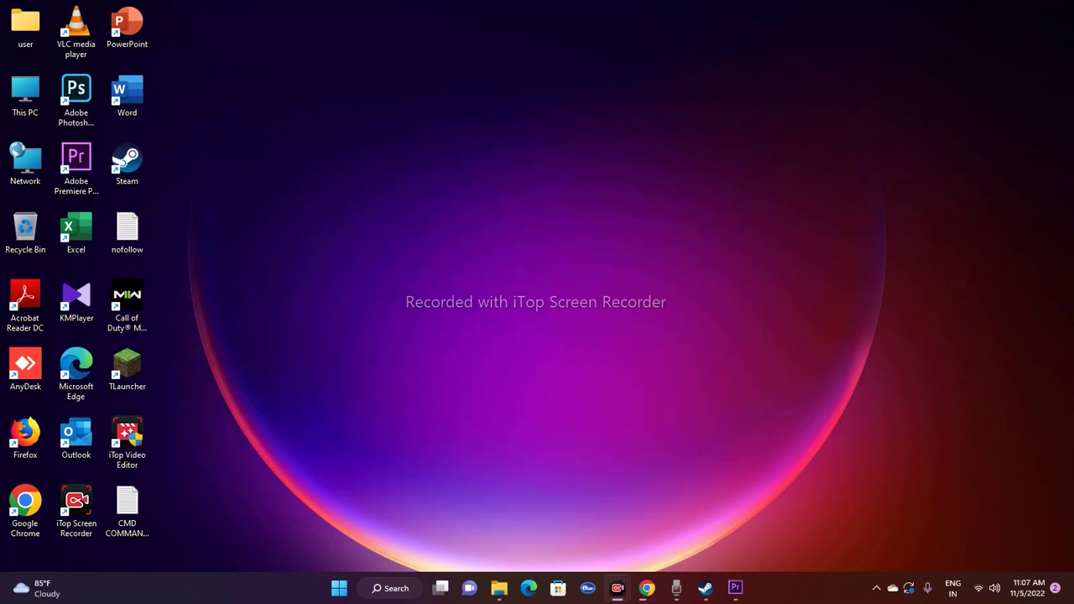
- Check the Modern Warfare II page in the Steam library, and set the Steam desktop shortcut to run as an administrator
{"action": "left_click", "coordinate": [705, 587]}
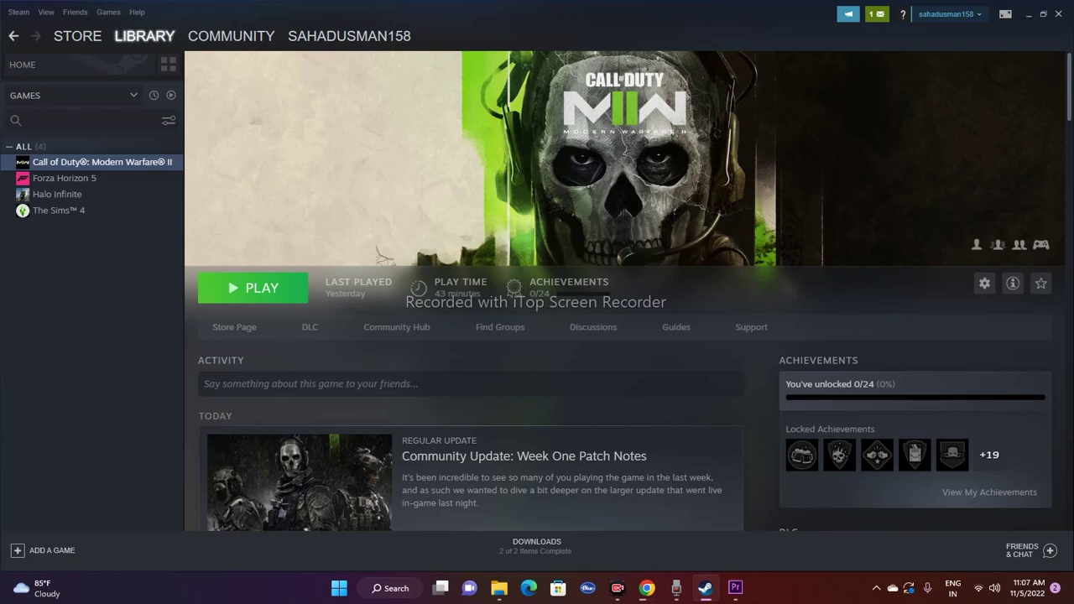
{"action": "key", "text": "super+d"}
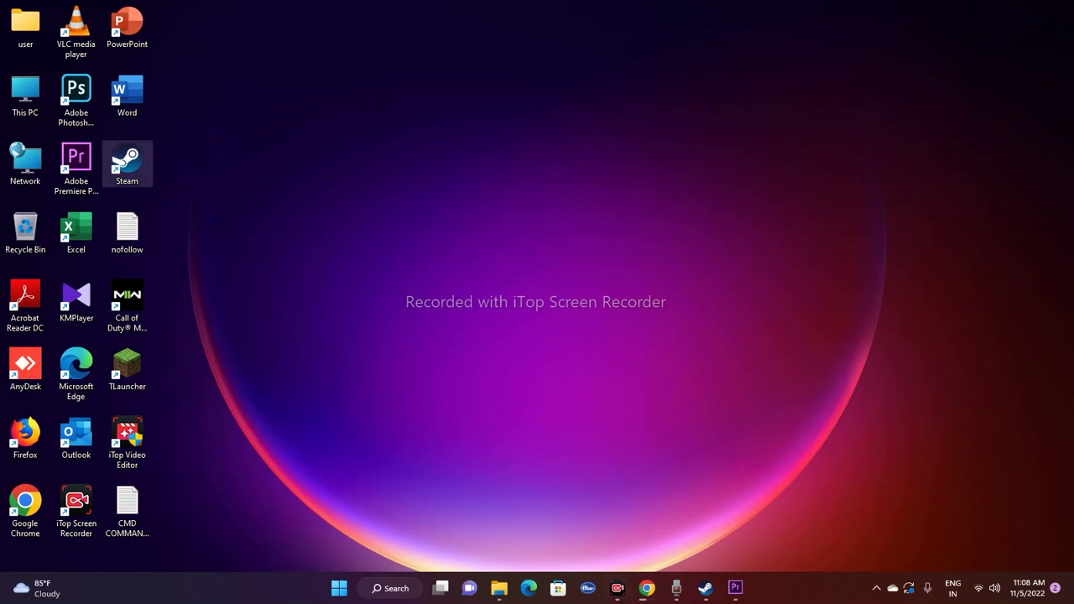
{"action": "right_click", "coordinate": [134, 174]}
{"action": "left_click", "coordinate": [204, 405]}
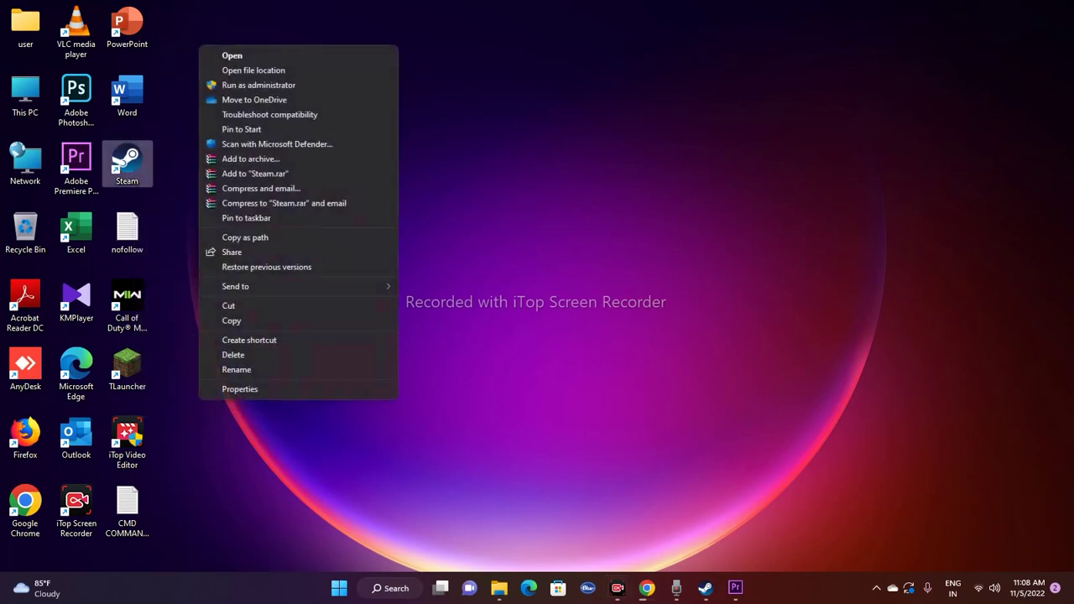
{"action": "left_click", "coordinate": [226, 453]}
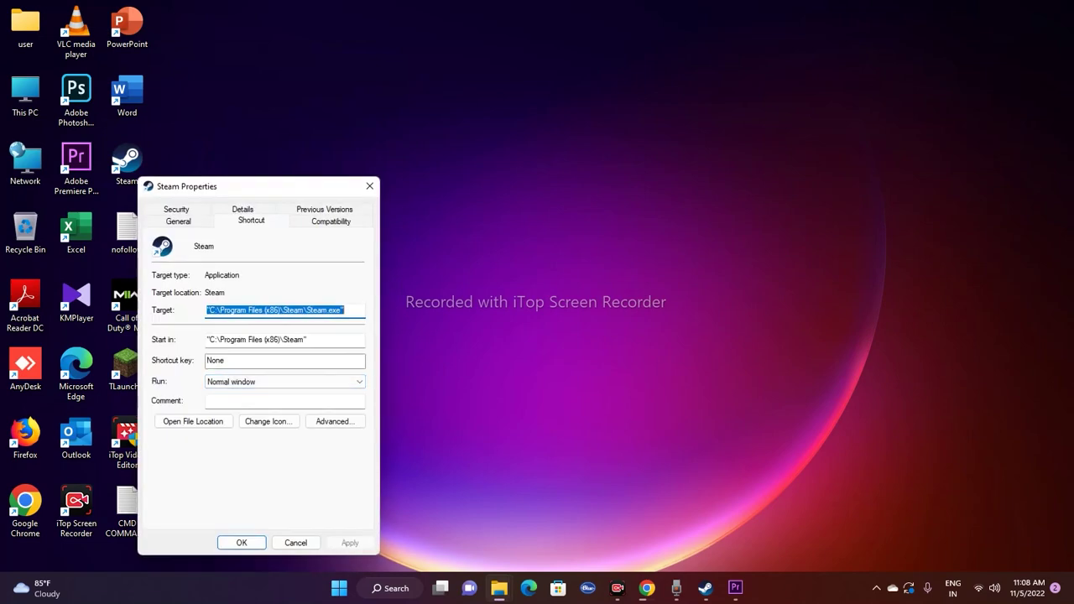
{"action": "left_click_drag", "start_coordinate": [286, 186], "coordinate": [353, 81]}
{"action": "left_click", "coordinate": [396, 114]}
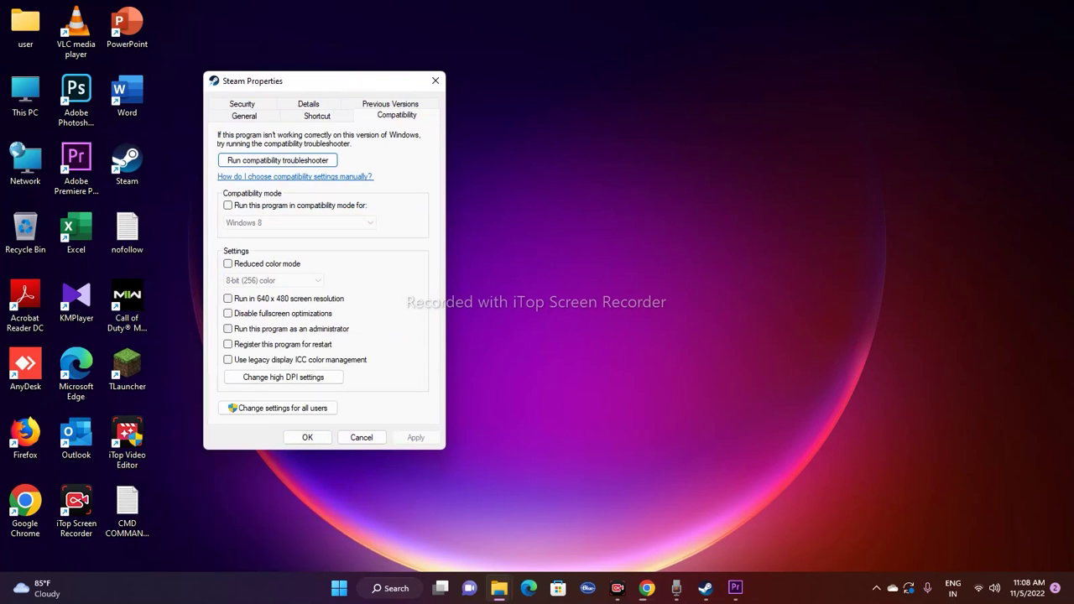
{"action": "left_click", "coordinate": [227, 329]}
{"action": "left_click", "coordinate": [415, 437]}
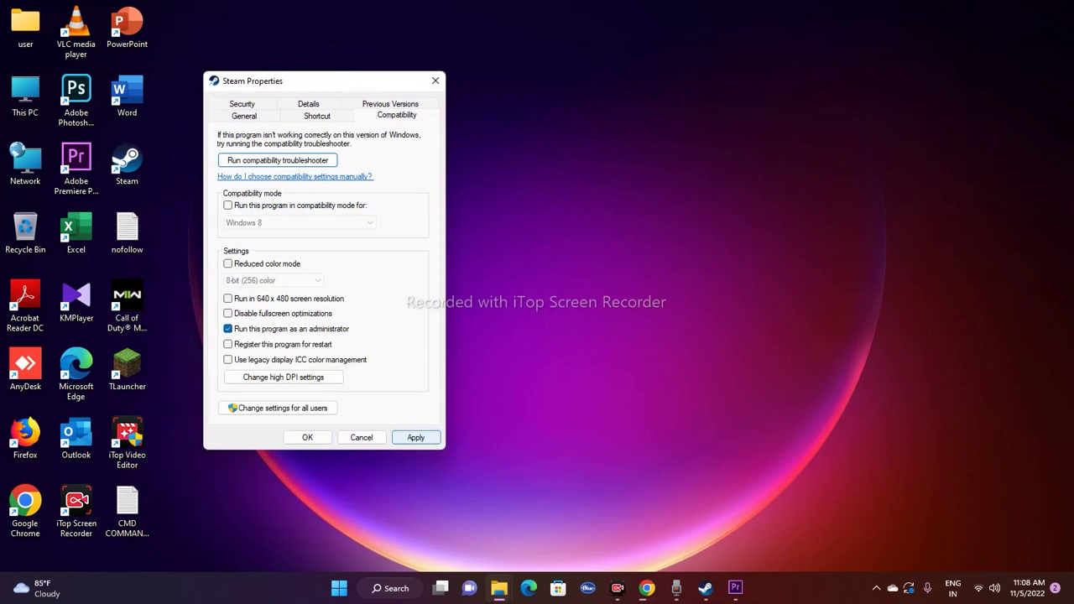
{"action": "left_click", "coordinate": [307, 438]}
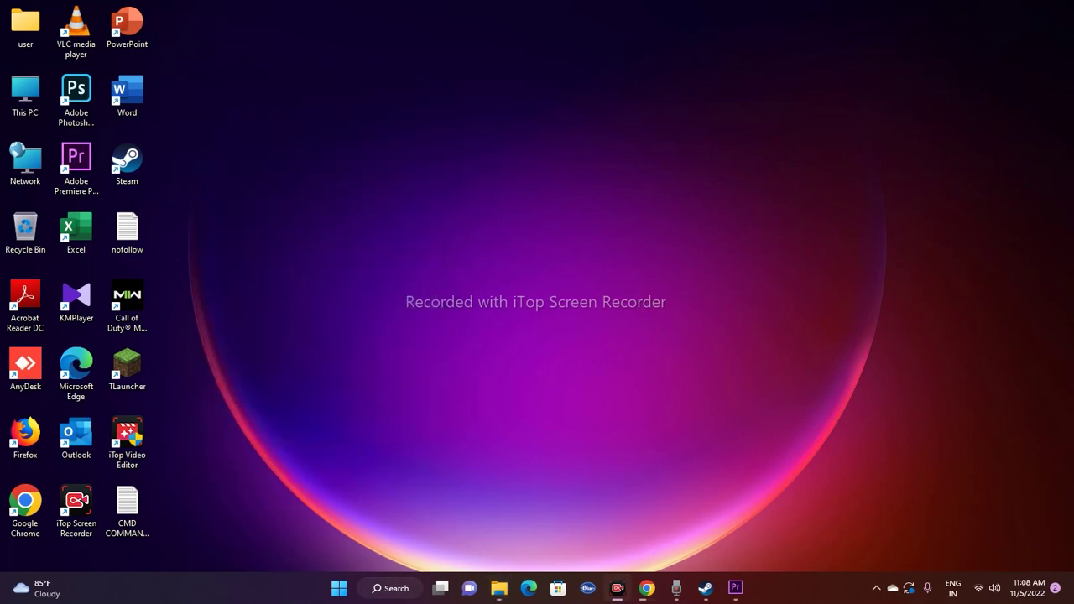
- Revisit the game's Steam library page, and review the power plans in Control Panel's Power Options under Hardware and Sound
{"action": "left_click", "coordinate": [705, 588]}
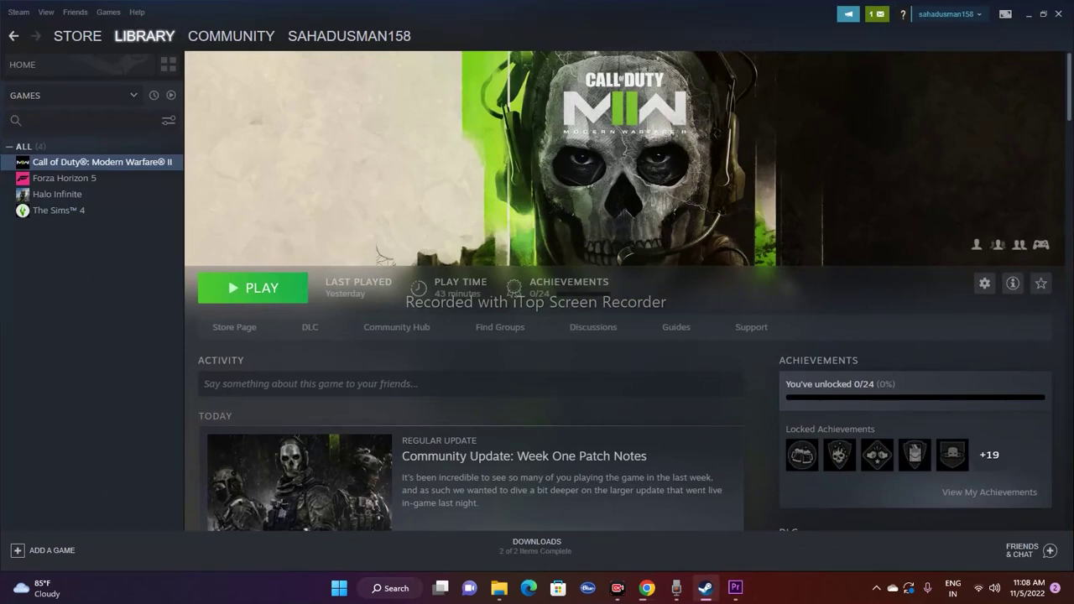
{"action": "key", "text": "super+d"}
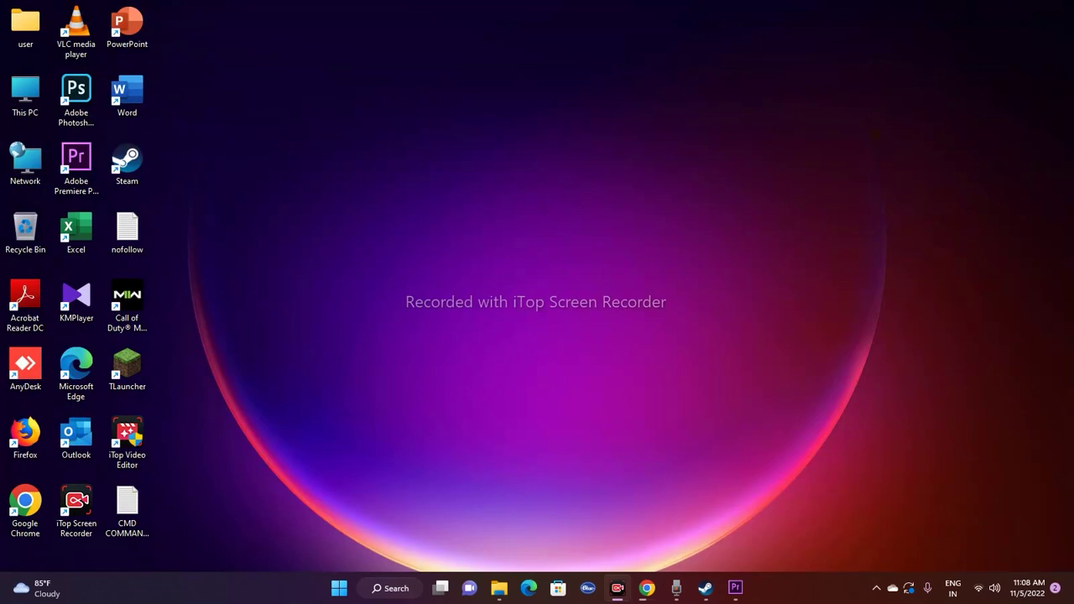
{"action": "key", "text": "super+s"}
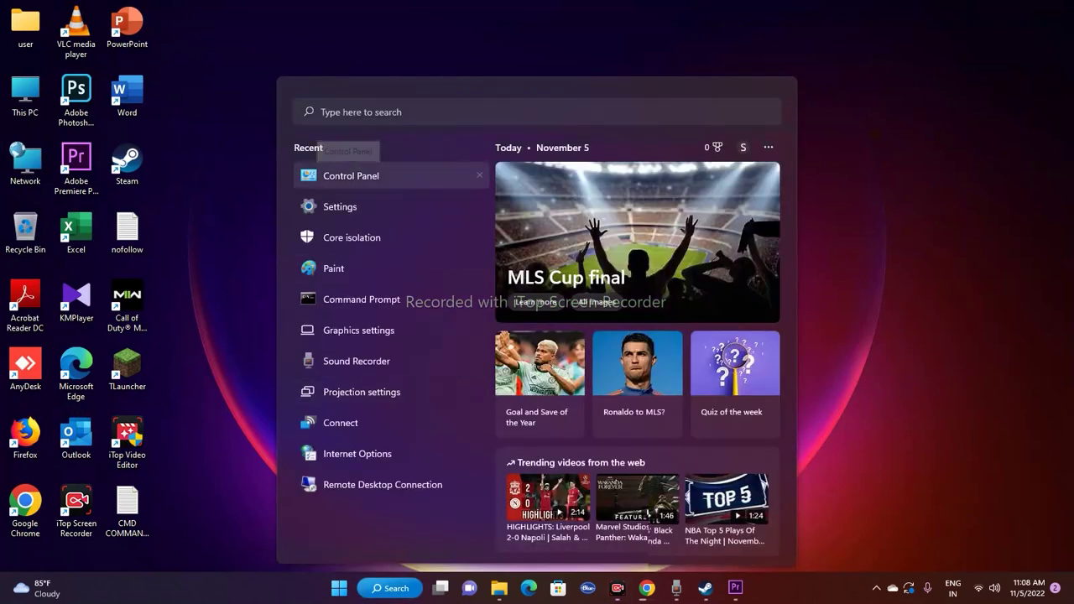
{"action": "left_click", "coordinate": [349, 175]}
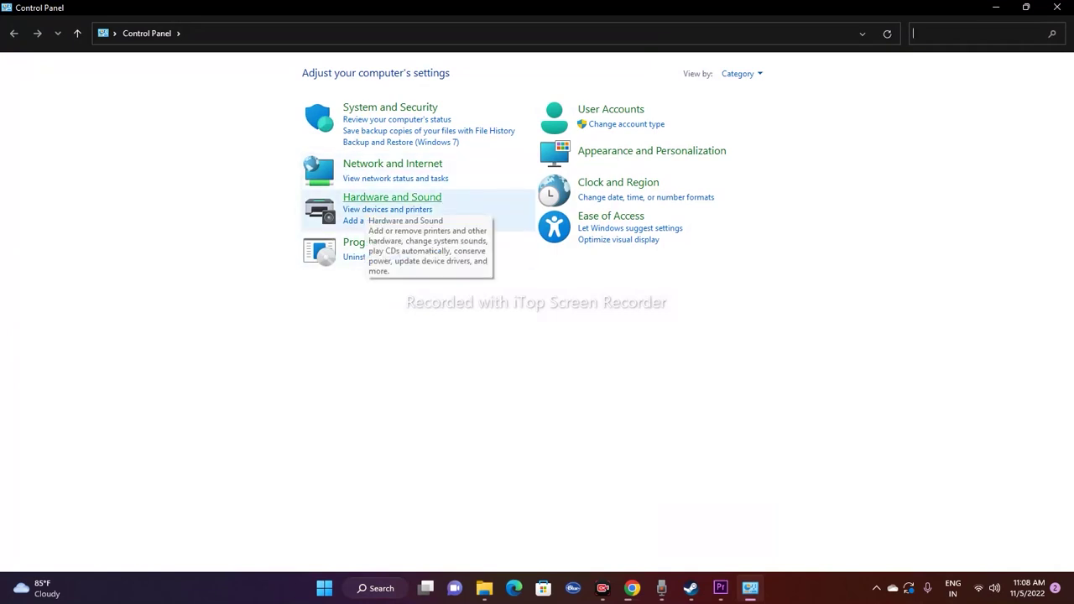
{"action": "left_click", "coordinate": [366, 200]}
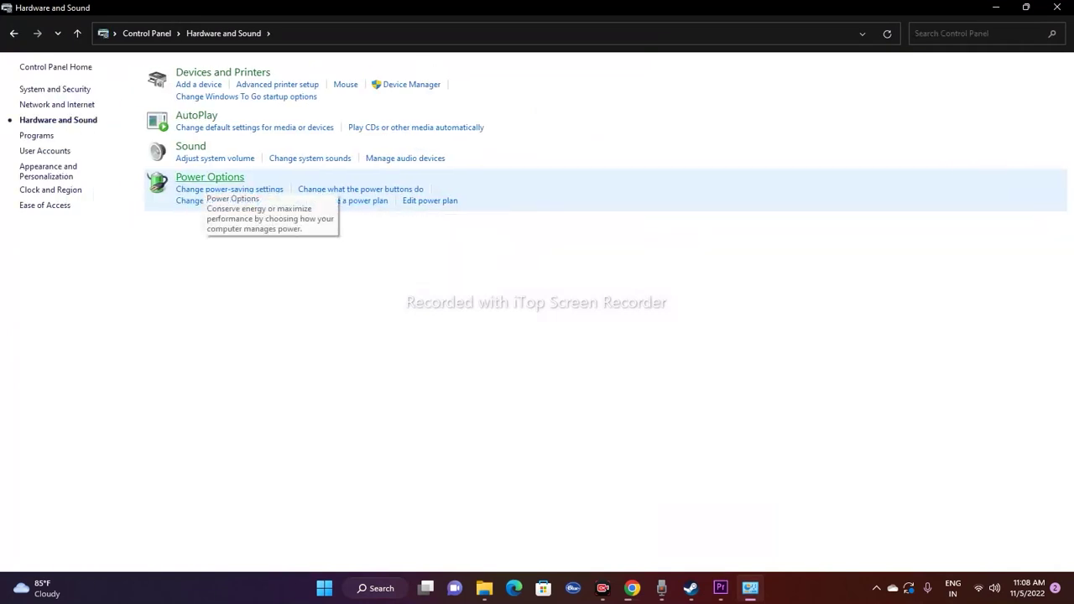
{"action": "left_click", "coordinate": [210, 177]}
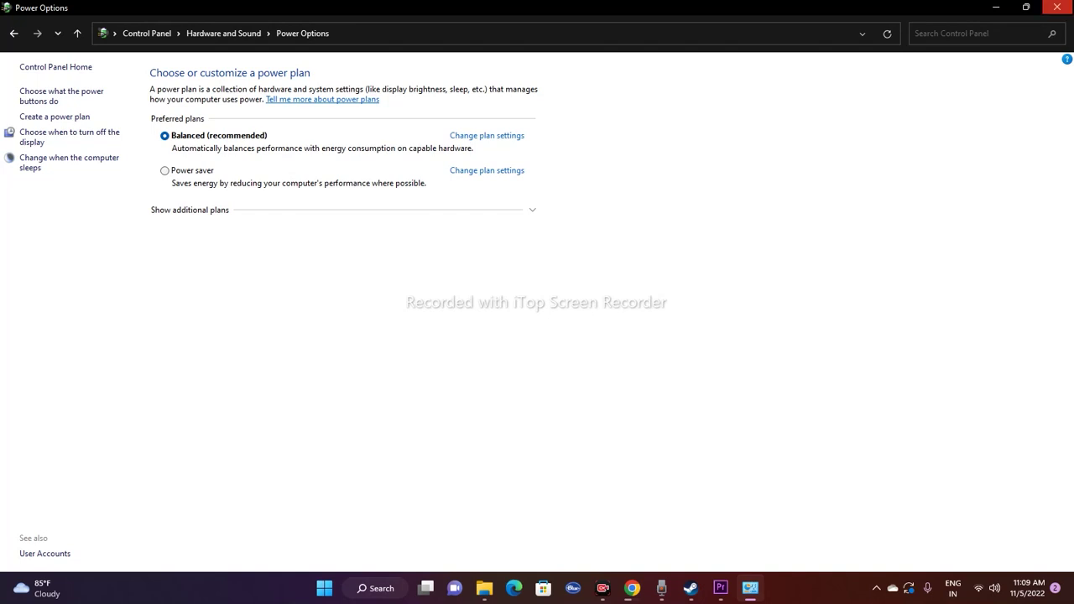
{"action": "left_click", "coordinate": [1056, 7]}
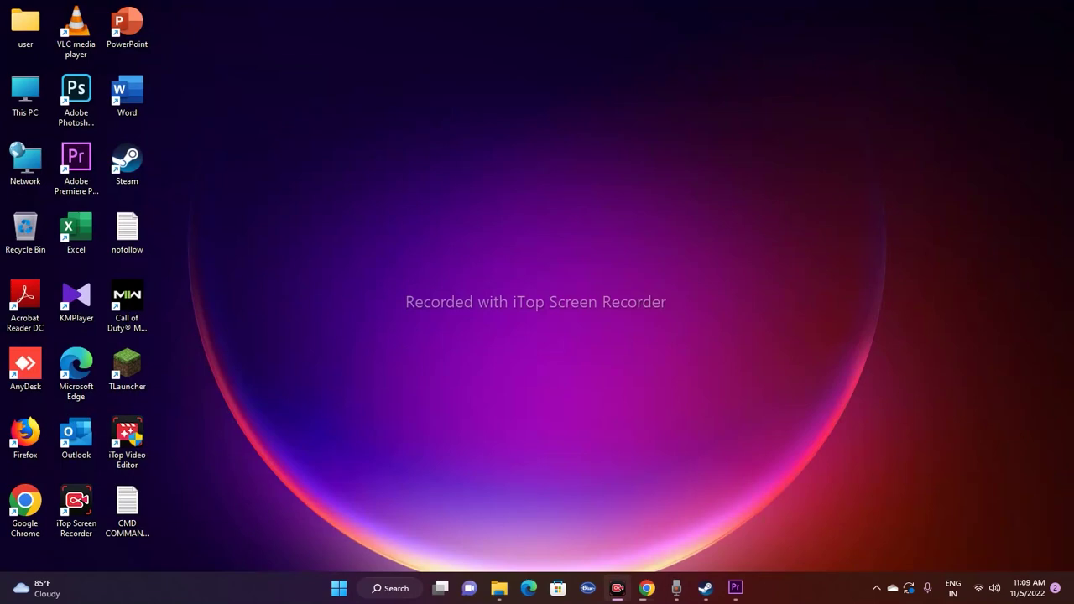
- Review the Windows Update page in Settings for available updates, and close Settings
{"action": "left_click", "coordinate": [390, 588]}
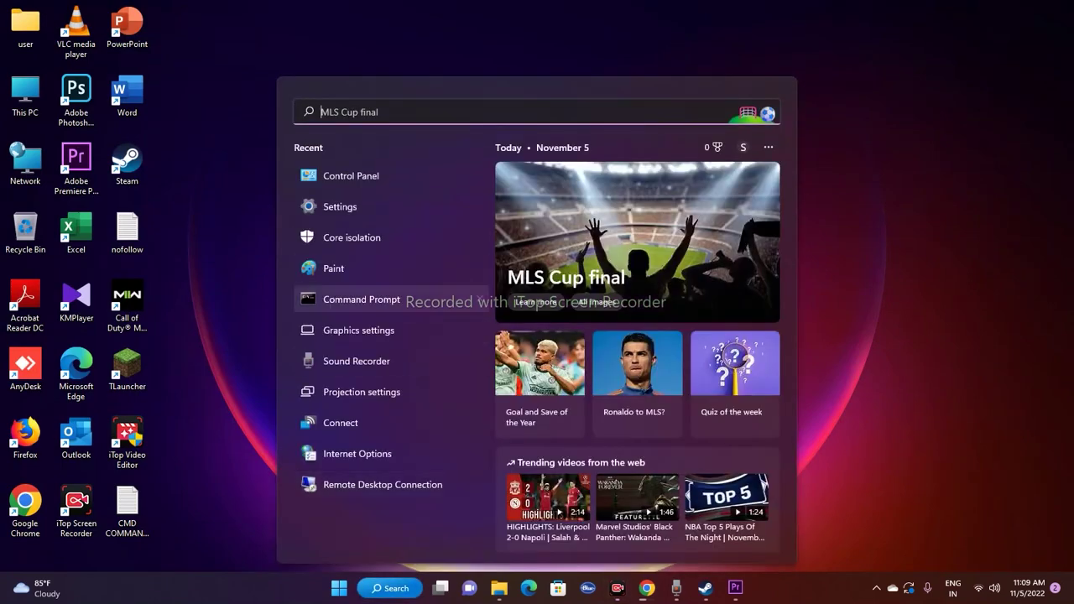
{"action": "left_click", "coordinate": [340, 207]}
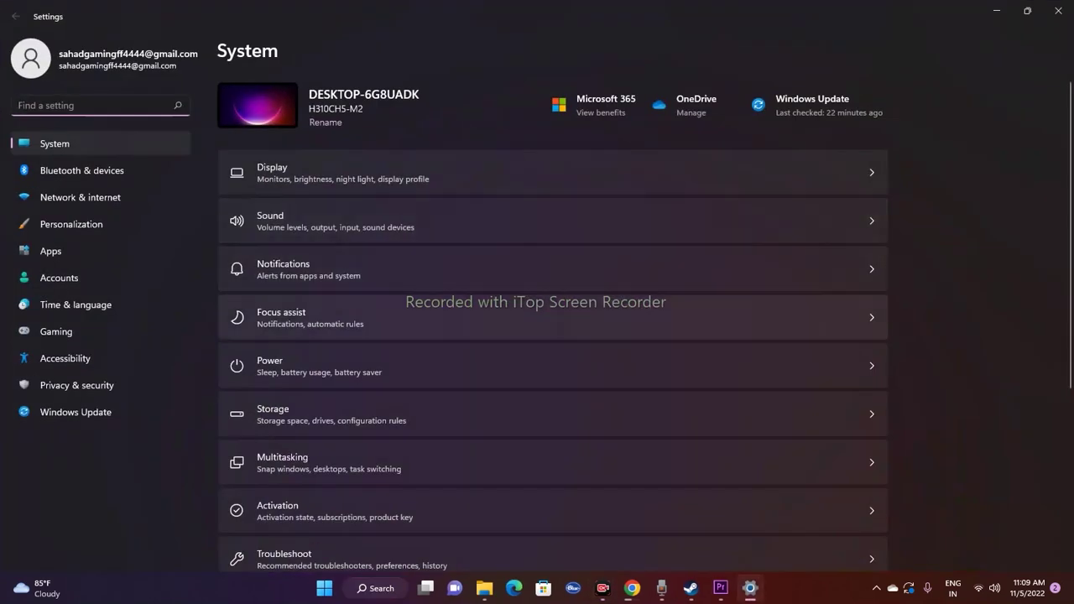
{"action": "left_click", "coordinate": [76, 412]}
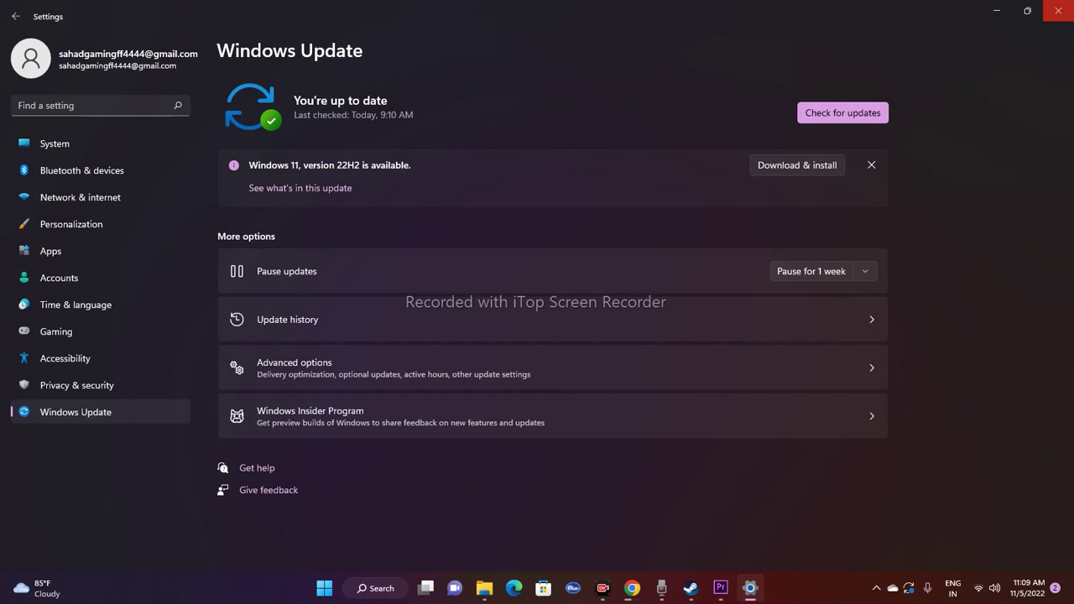
{"action": "left_click", "coordinate": [1059, 10]}
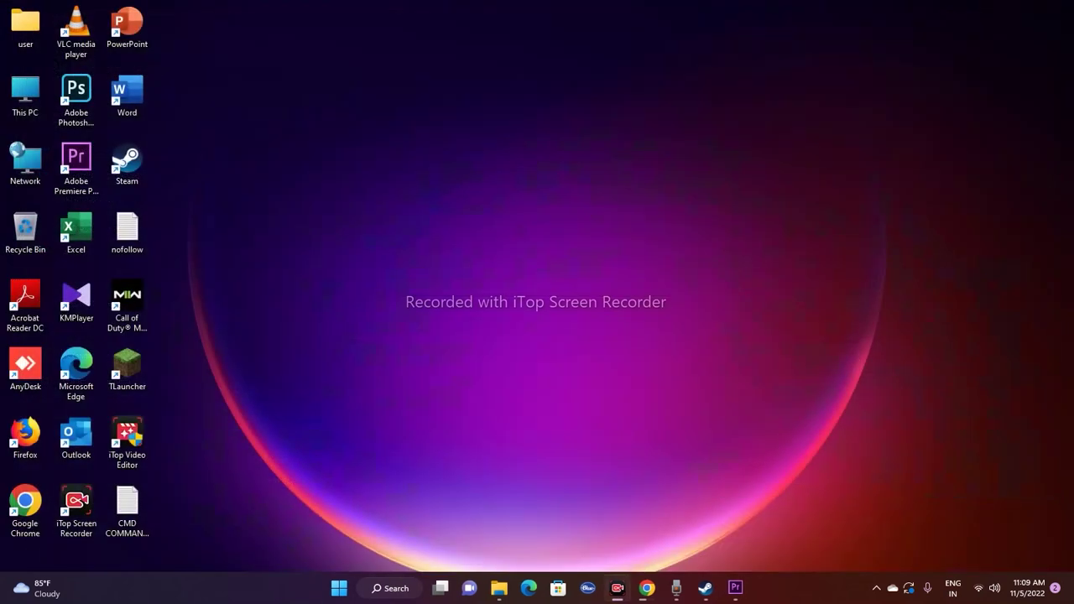
{"action": "right_click", "coordinate": [388, 261]}
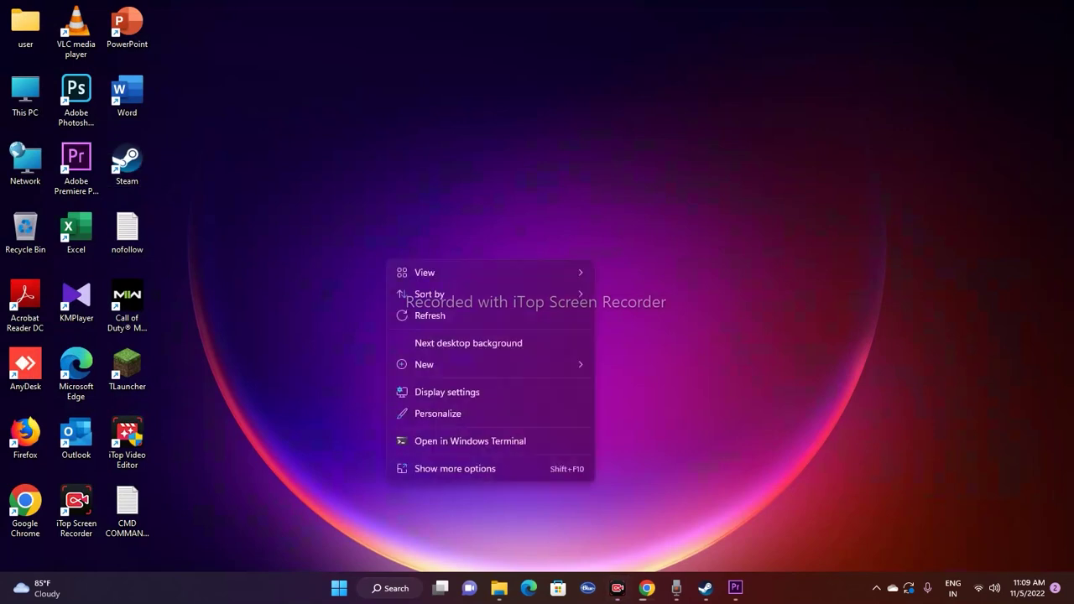
{"action": "key", "text": "Escape"}
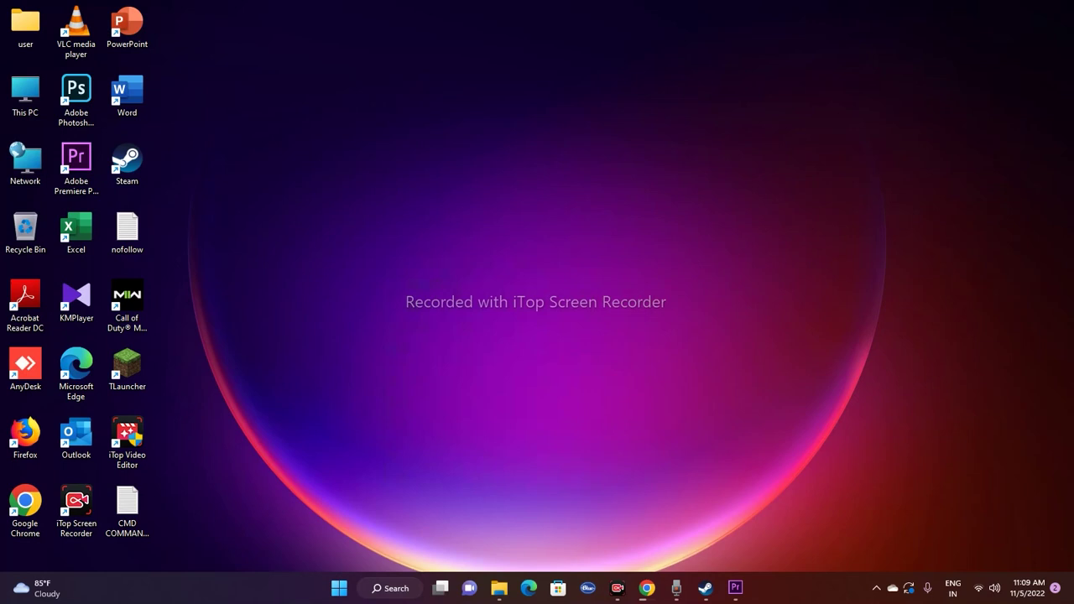
{"action": "right_click", "coordinate": [398, 194]}
{"action": "left_click", "coordinate": [441, 402]}
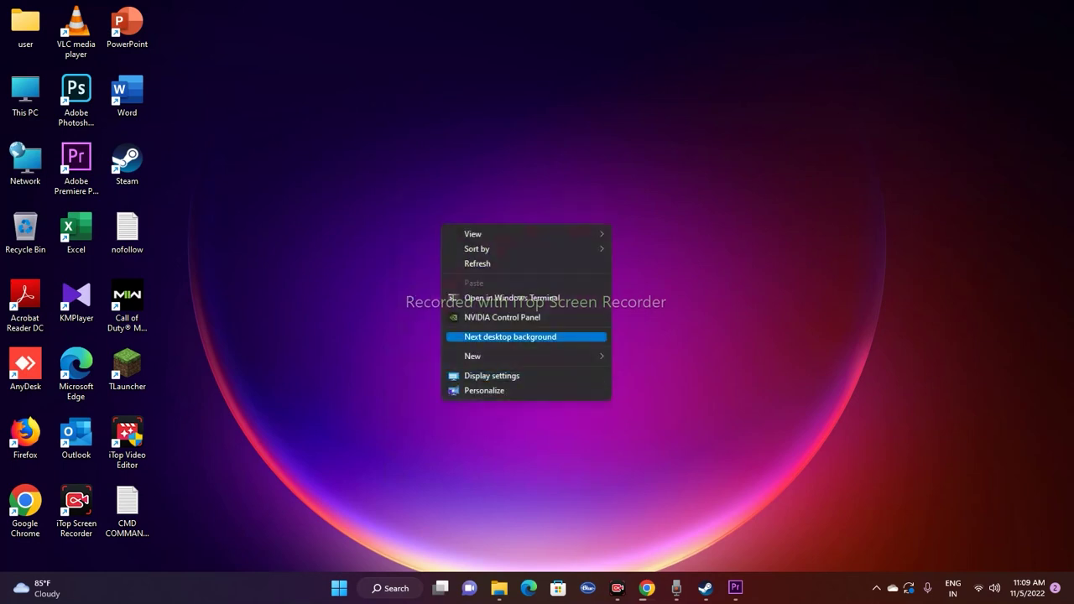
{"action": "key", "text": "Escape"}
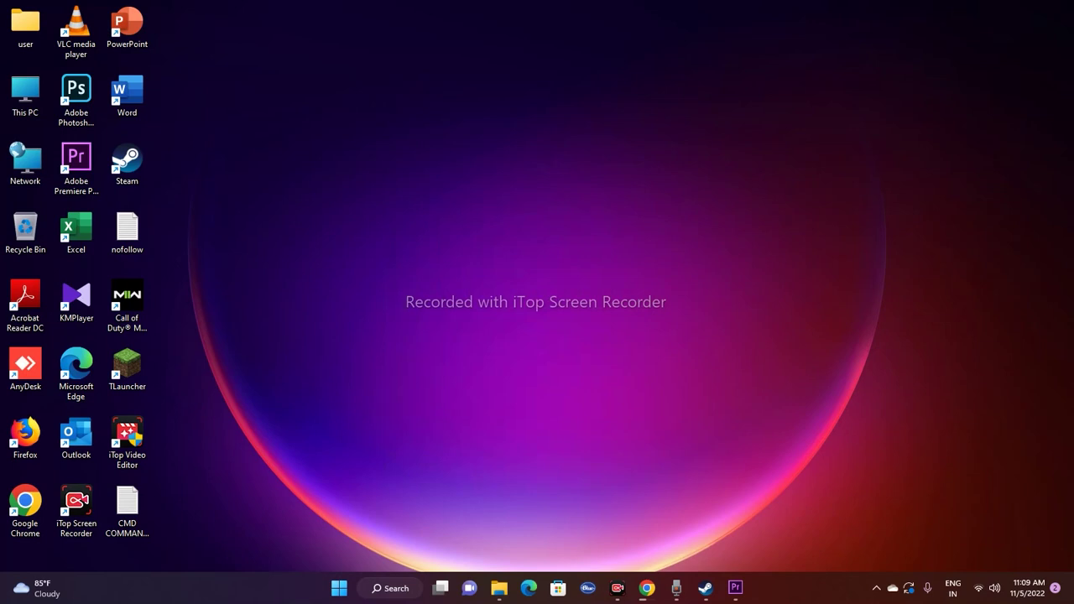
- Open the NVIDIA Control Panel from the desktop and show its Manage 3D settings page
{"action": "right_click", "coordinate": [406, 195]}
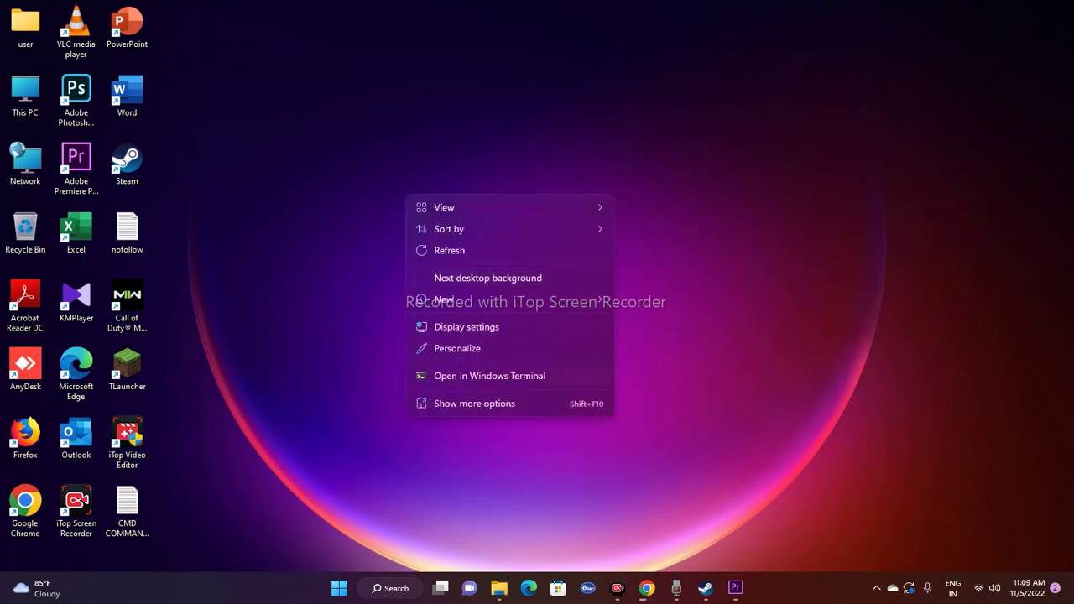
{"action": "left_click", "coordinate": [461, 403]}
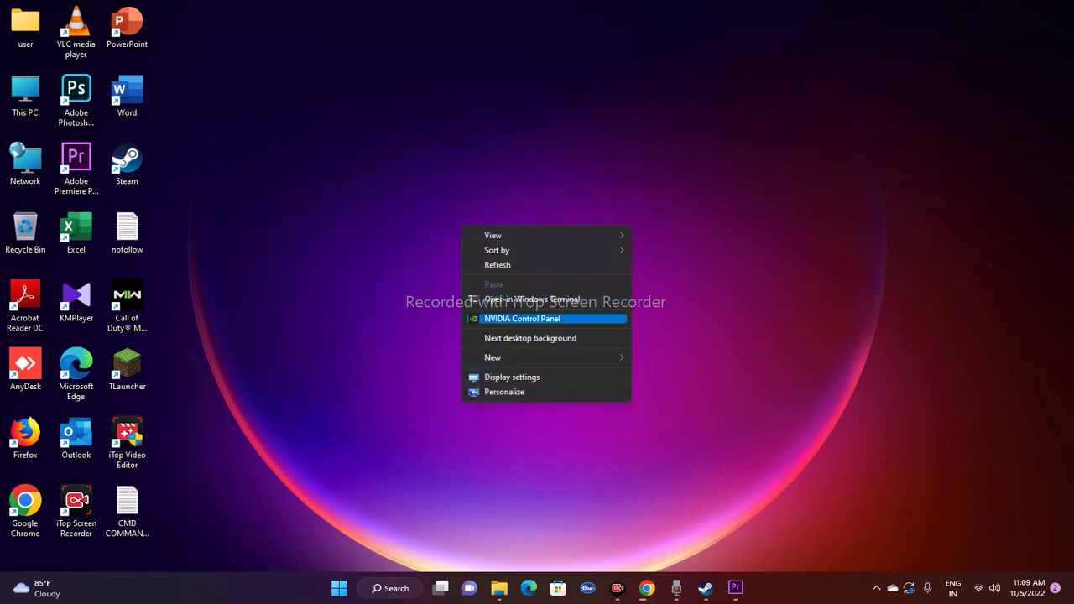
{"action": "key", "text": "Return"}
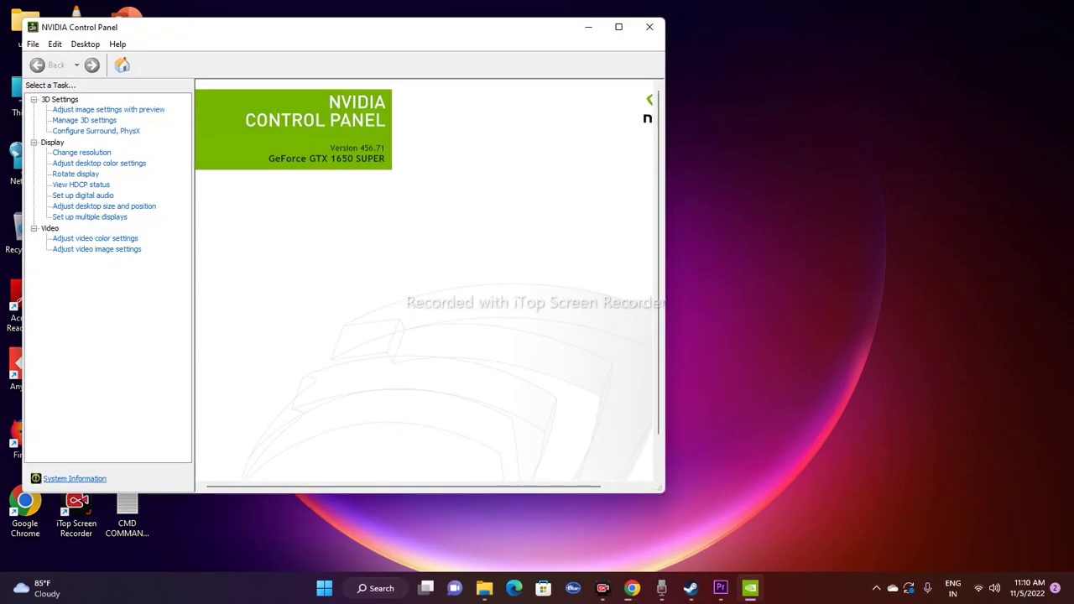
{"action": "left_click_drag", "start_coordinate": [376, 33], "coordinate": [458, 18]}
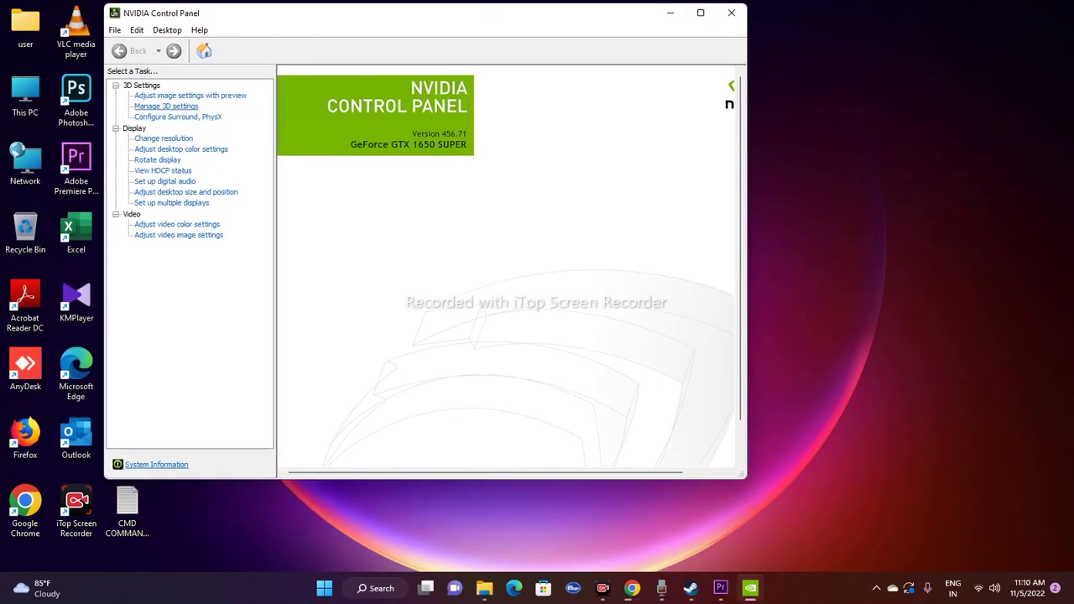
{"action": "left_click", "coordinate": [166, 106]}
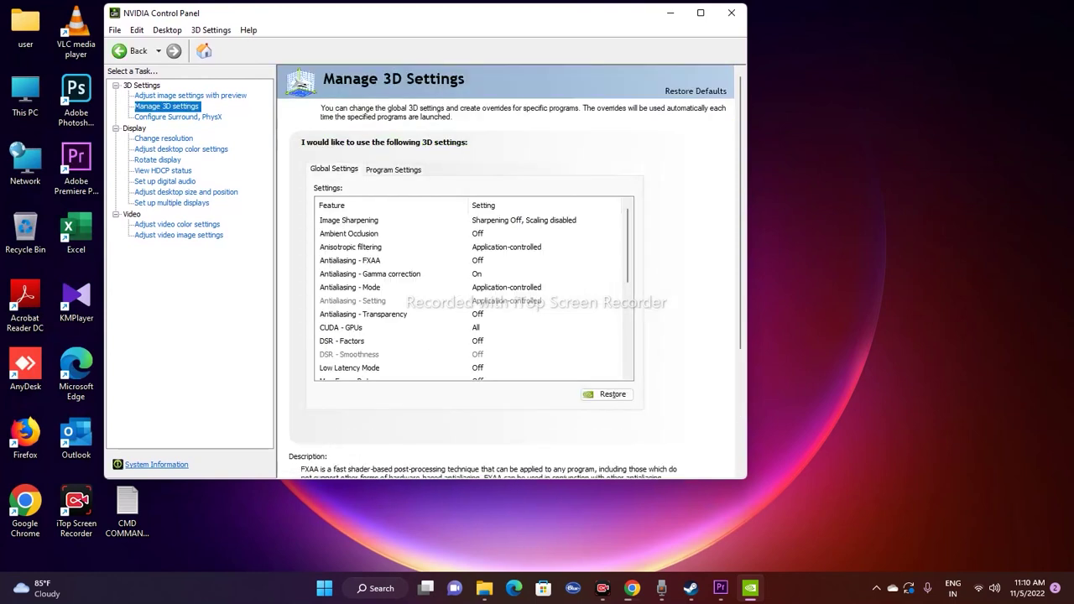
- Try a Max Frame Rate limit in the global 3D settings, set it back to Off, and close the NVIDIA Control Panel
{"action": "scroll", "coordinate": [475, 294], "scroll_direction": "down", "scroll_amount": 2}
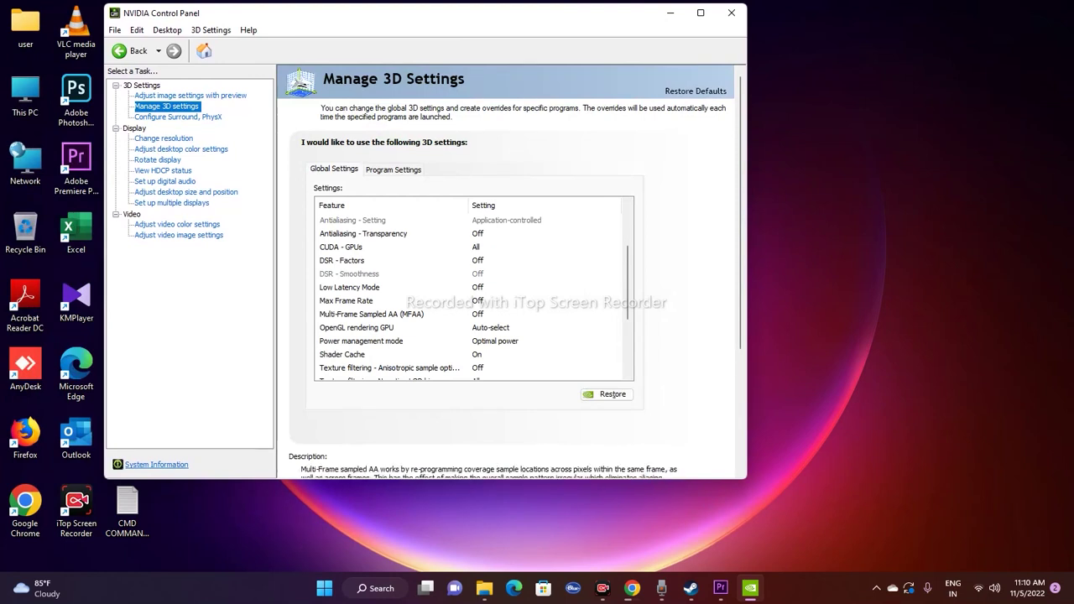
{"action": "left_click", "coordinate": [477, 300]}
{"action": "left_click", "coordinate": [477, 301]}
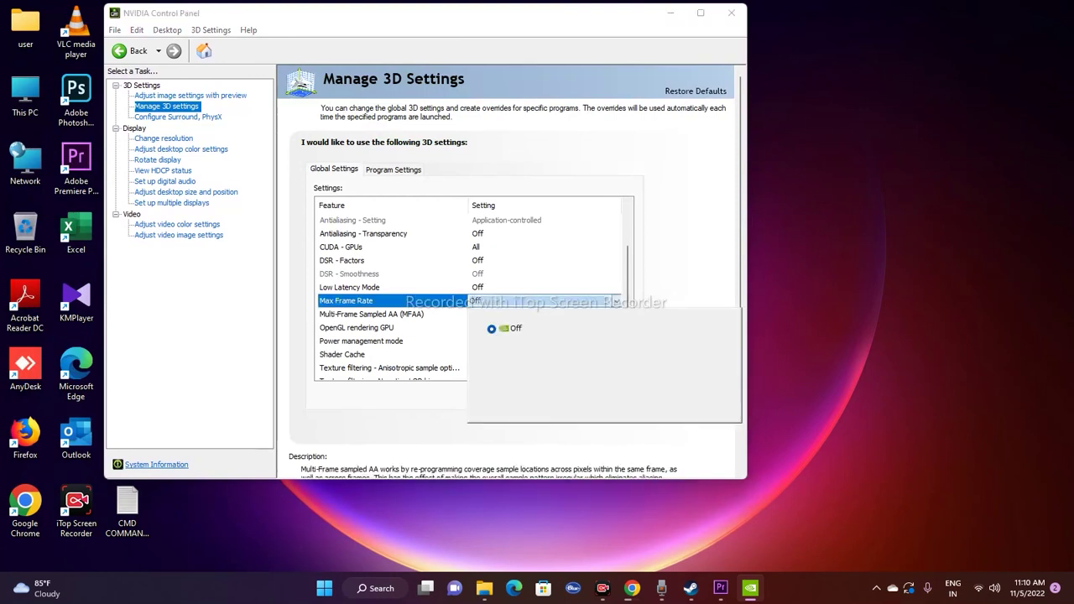
{"action": "left_click", "coordinate": [492, 350]}
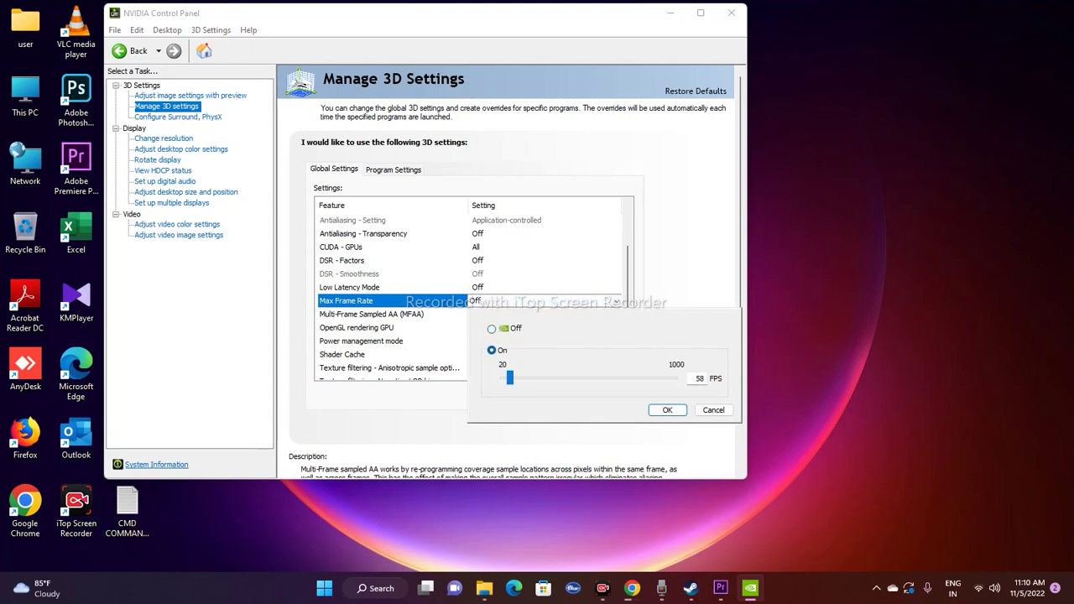
{"action": "left_click_drag", "start_coordinate": [510, 377], "coordinate": [521, 377]}
{"action": "left_click", "coordinate": [492, 328]}
{"action": "left_click", "coordinate": [667, 409]}
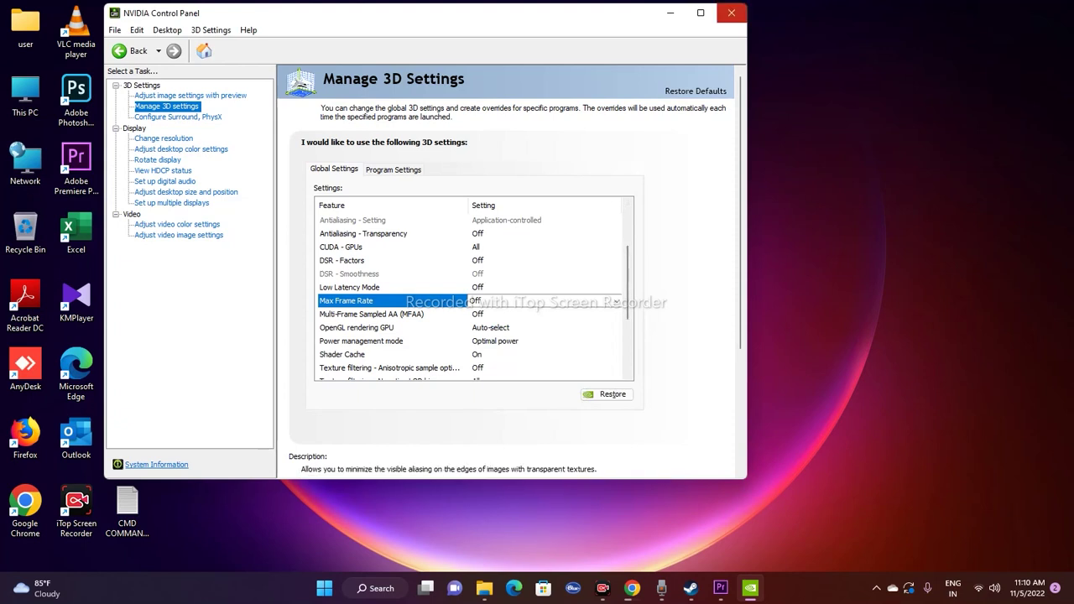
{"action": "left_click", "coordinate": [730, 13]}
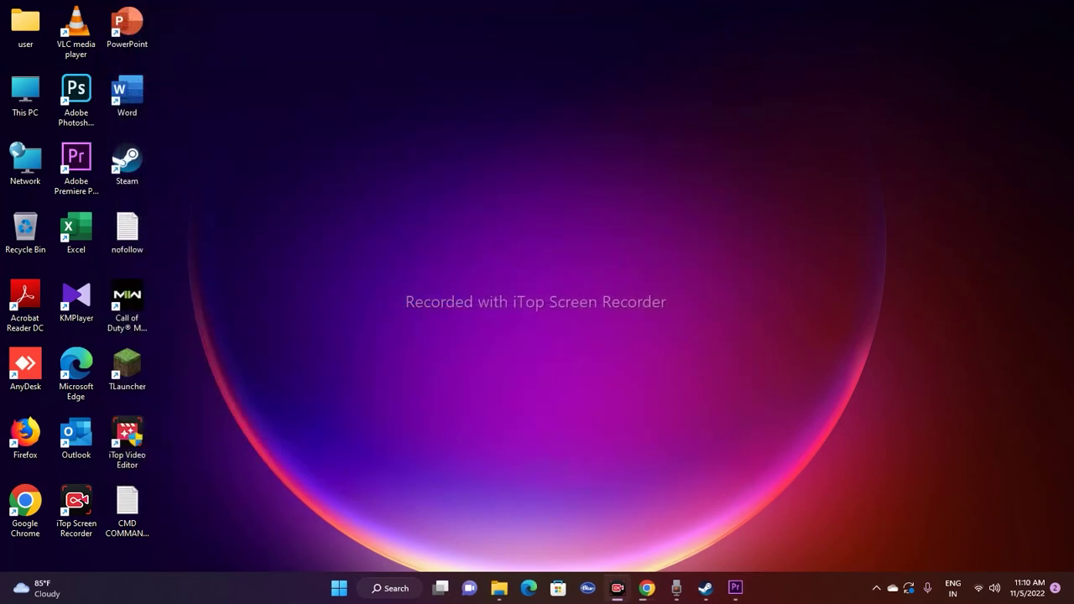
- Switch to Chrome and bring up the Manual Driver Search form on NVIDIA's GeForce drivers page
{"action": "left_click", "coordinate": [646, 588]}
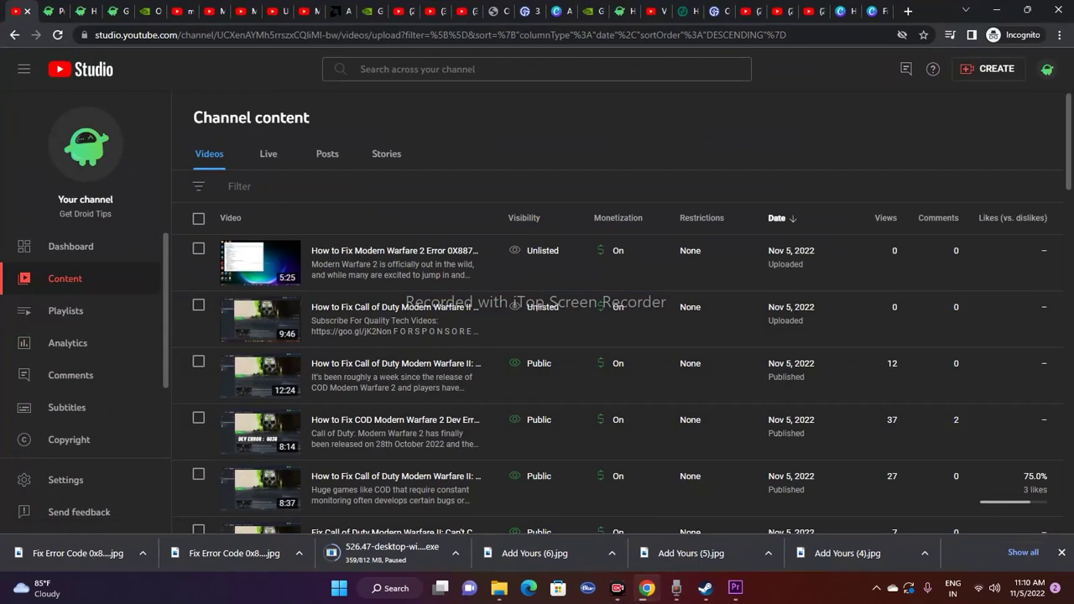
{"action": "left_click", "coordinate": [147, 11]}
{"action": "scroll", "coordinate": [538, 302], "scroll_direction": "up", "scroll_amount": 6}
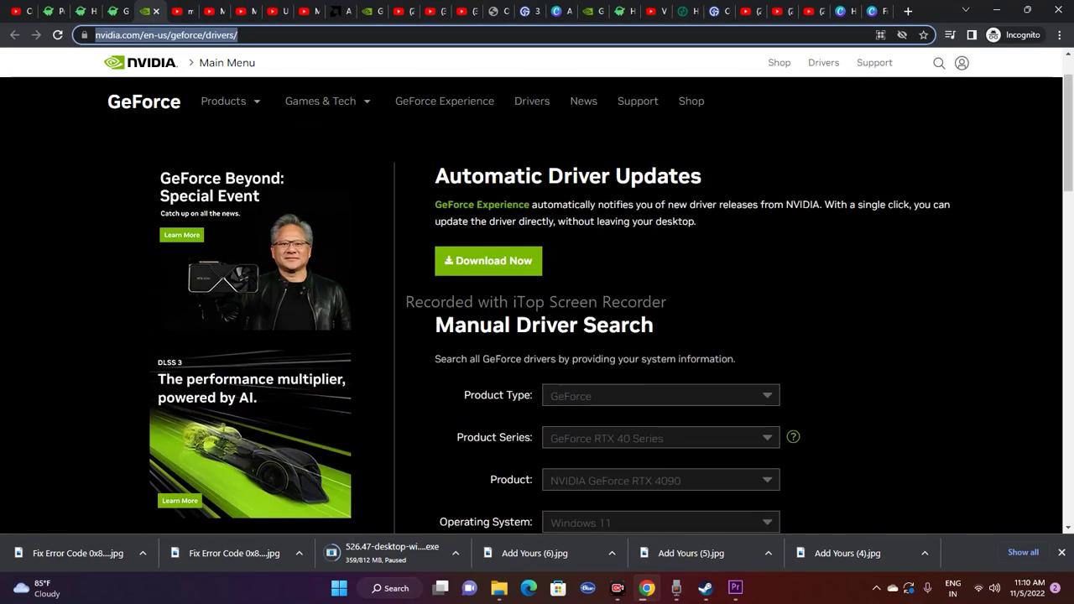
{"action": "scroll", "coordinate": [537, 302], "scroll_direction": "down", "scroll_amount": 1}
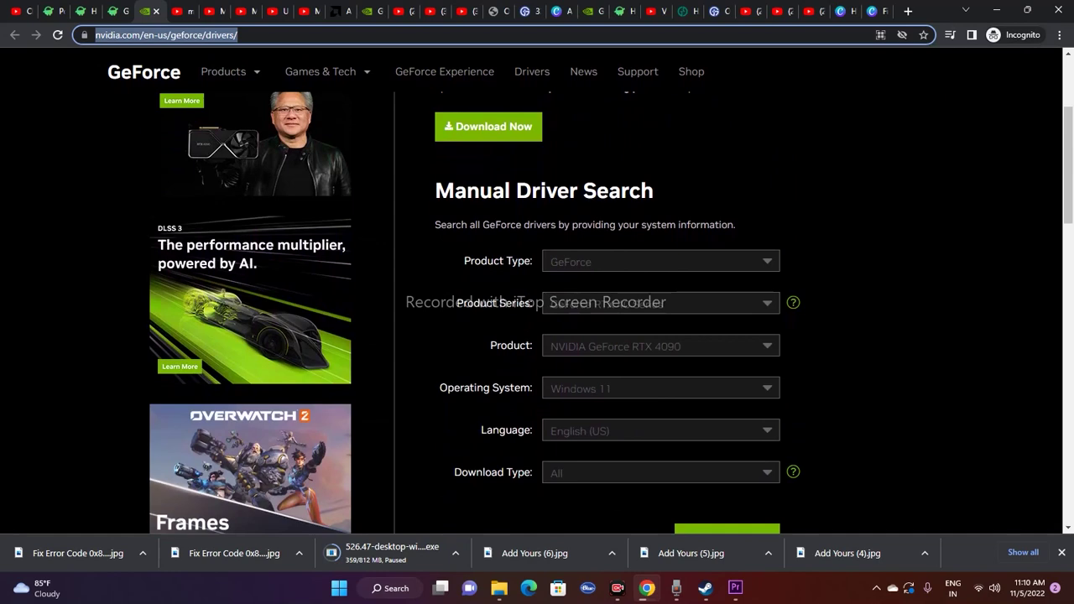
- Review the product, operating system and download type fields of the Manual Driver Search form
{"action": "scroll", "coordinate": [538, 302], "scroll_direction": "down", "scroll_amount": 1}
{"action": "scroll", "coordinate": [537, 302], "scroll_direction": "up", "scroll_amount": 1}
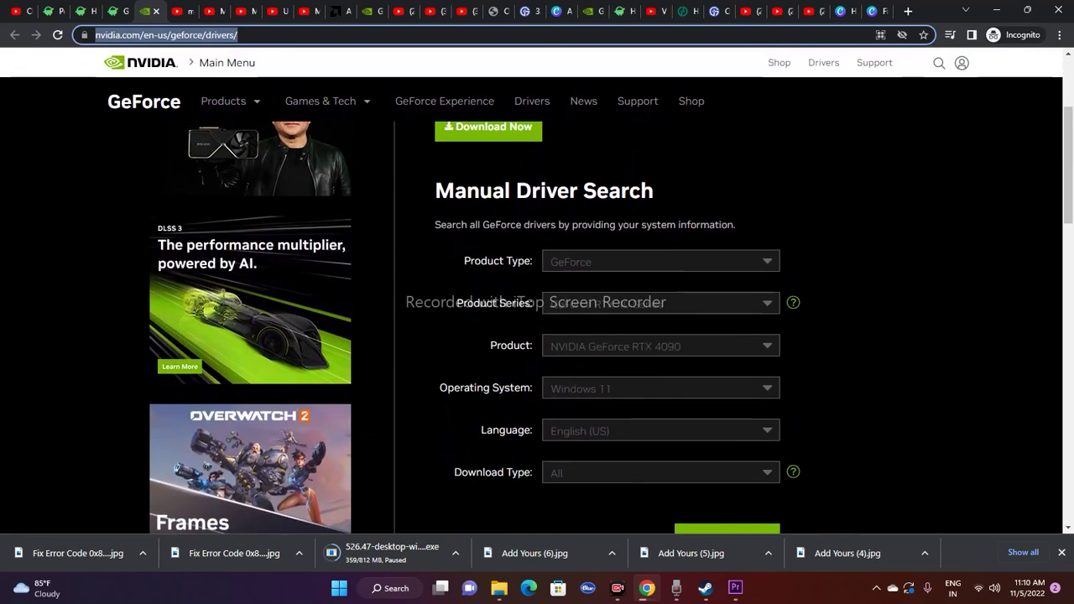
{"action": "scroll", "coordinate": [538, 302], "scroll_direction": "down", "scroll_amount": 1}
{"action": "scroll", "coordinate": [537, 302], "scroll_direction": "up", "scroll_amount": 1}
{"action": "scroll", "coordinate": [537, 302], "scroll_direction": "down", "scroll_amount": 2}
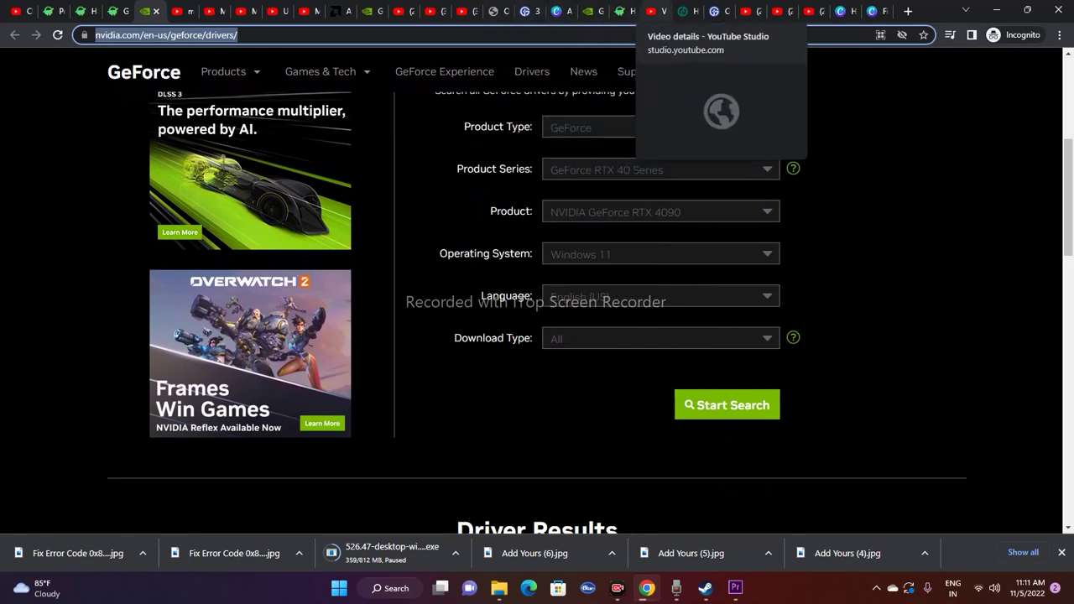
- Find the open AMD support page among the browser tabs and examine its graphics product selection and driver download options
{"action": "left_click", "coordinate": [561, 11]}
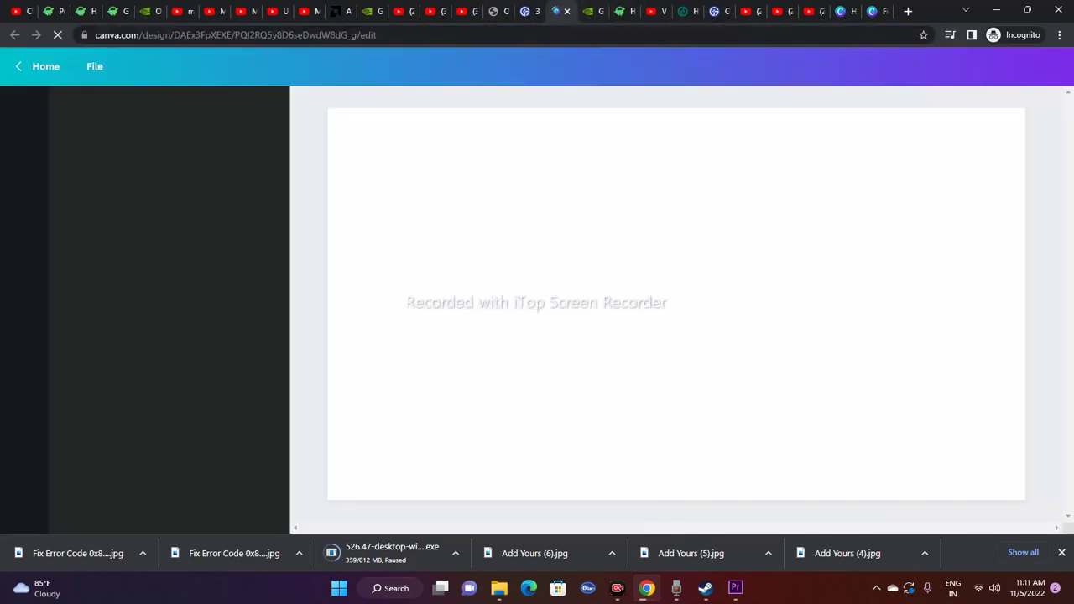
{"action": "key", "text": "ctrl+Tab"}
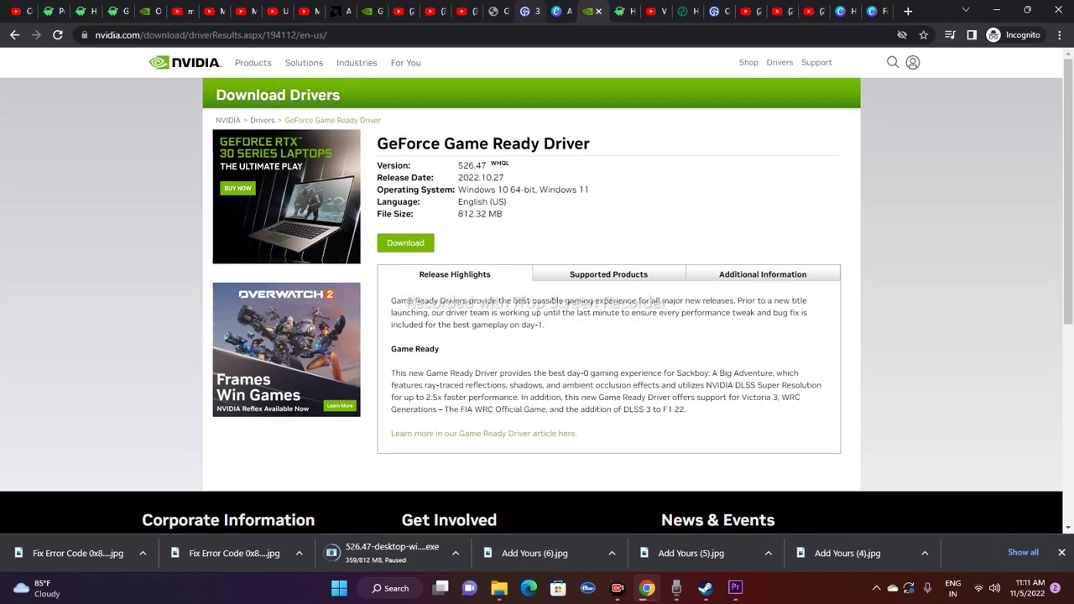
{"action": "left_click", "coordinate": [560, 11]}
{"action": "left_click", "coordinate": [622, 11]}
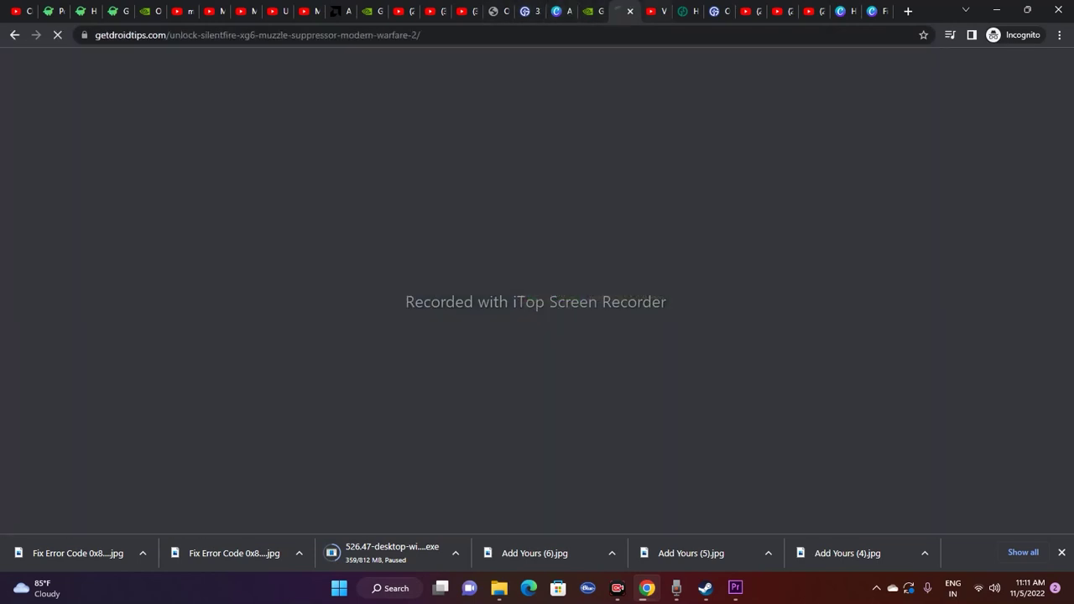
{"action": "left_click", "coordinate": [687, 11]}
{"action": "left_click", "coordinate": [621, 11]}
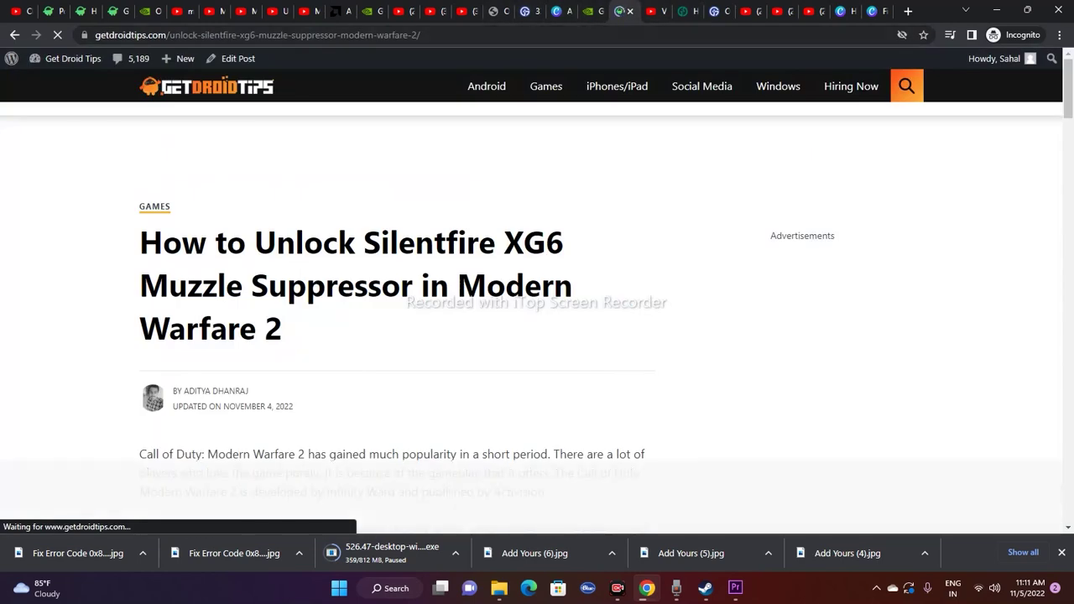
{"action": "left_click", "coordinate": [336, 11]}
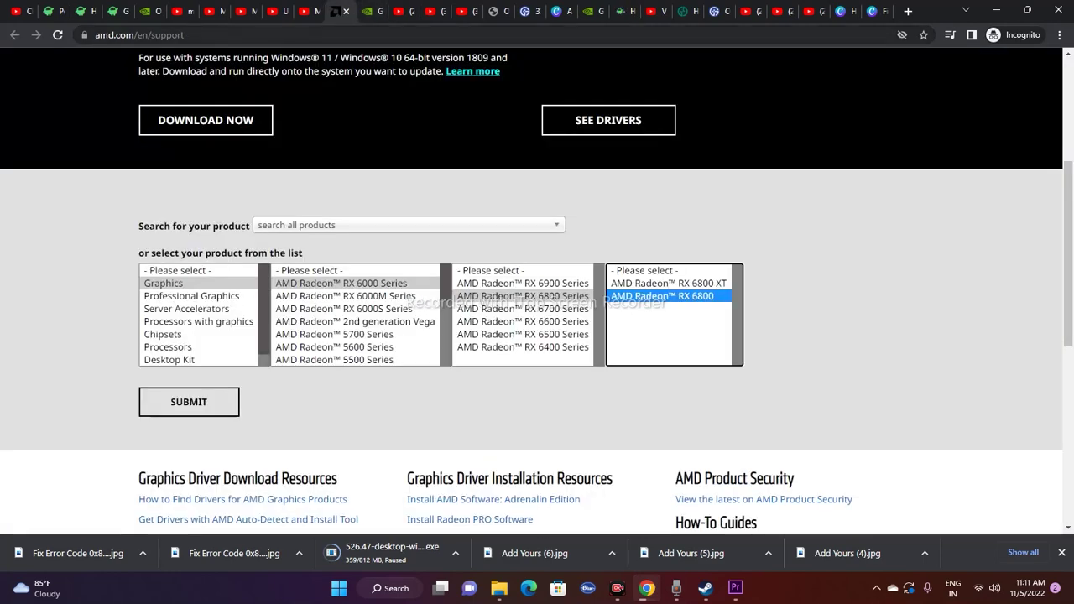
{"action": "scroll", "coordinate": [608, 122], "scroll_direction": "up", "scroll_amount": 2}
{"action": "scroll", "coordinate": [537, 294], "scroll_direction": "down", "scroll_amount": 3}
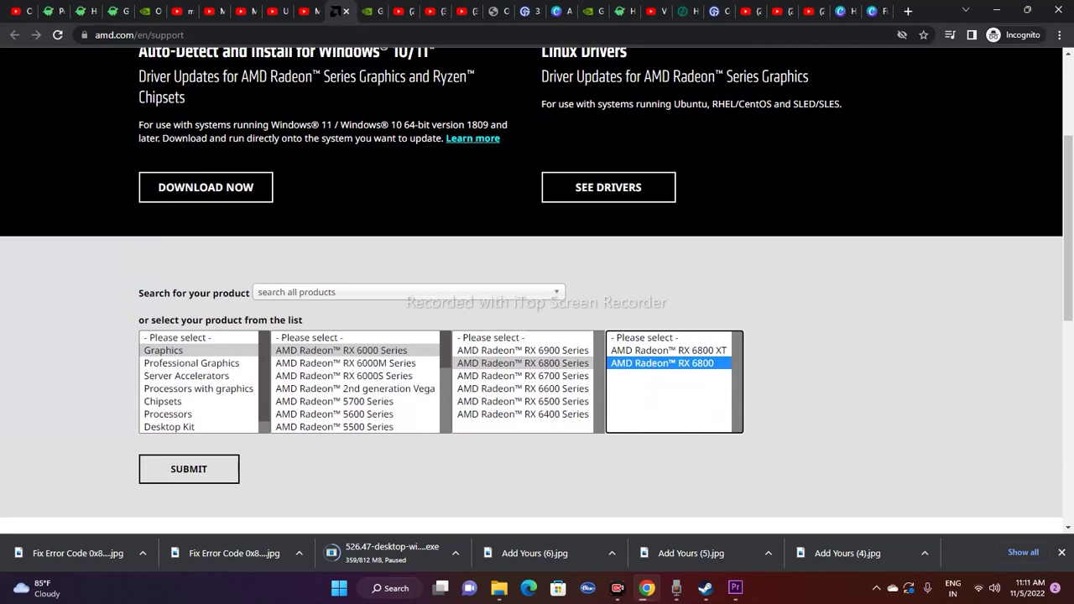
- Show NVIDIA's English (India) GeForce Game Ready Driver download page and highlight the driver's version number
{"action": "key", "text": "ctrl+Tab"}
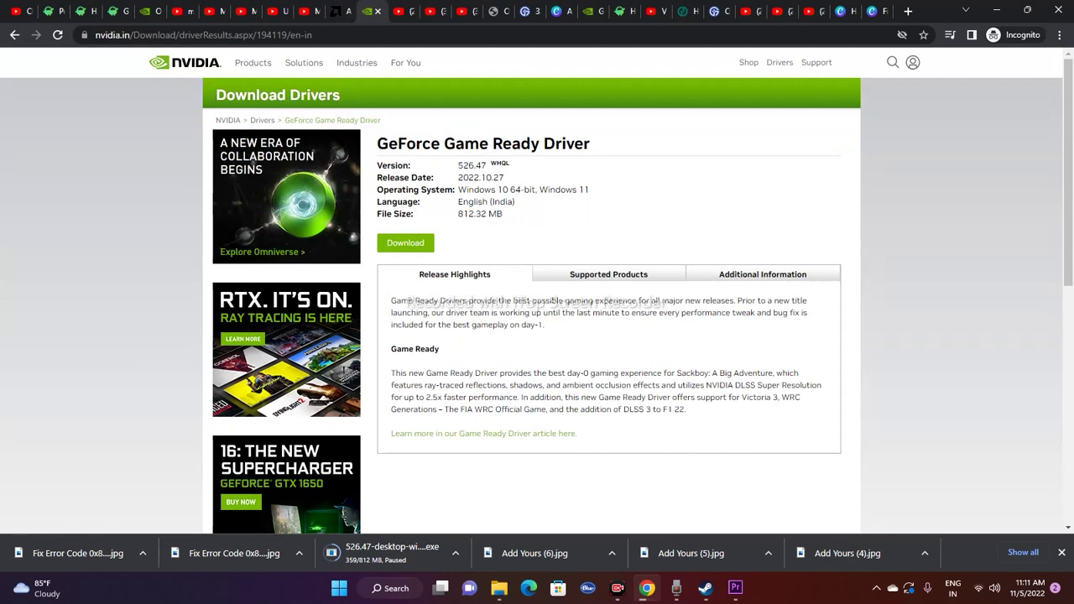
{"action": "left_click_drag", "start_coordinate": [457, 165], "coordinate": [487, 165]}
{"action": "left_click", "coordinate": [486, 166]}
{"action": "left_click_drag", "start_coordinate": [457, 166], "coordinate": [487, 165]}
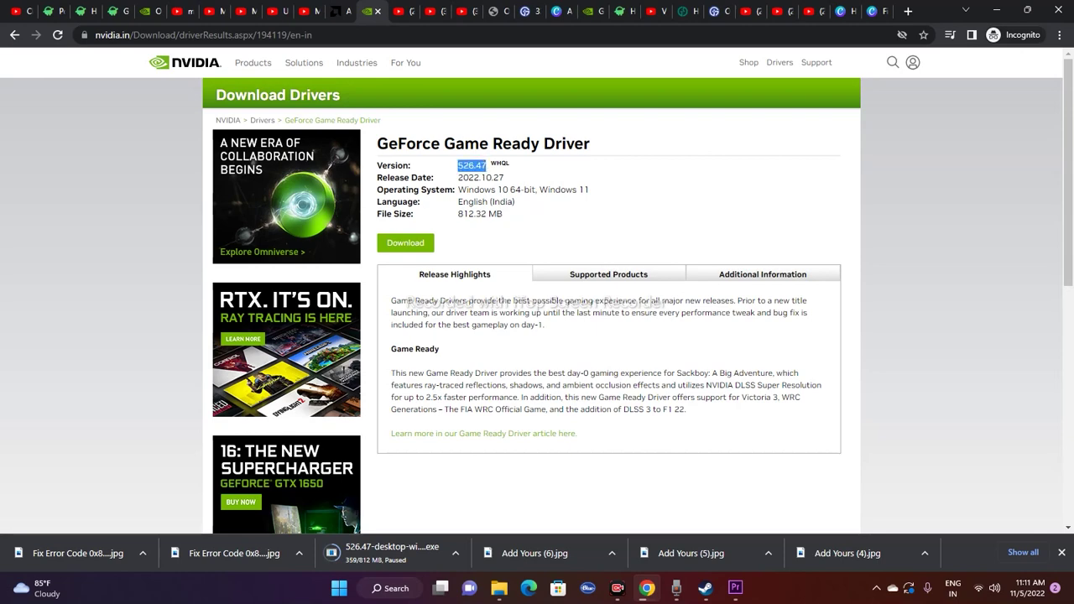
{"action": "left_click", "coordinate": [484, 165]}
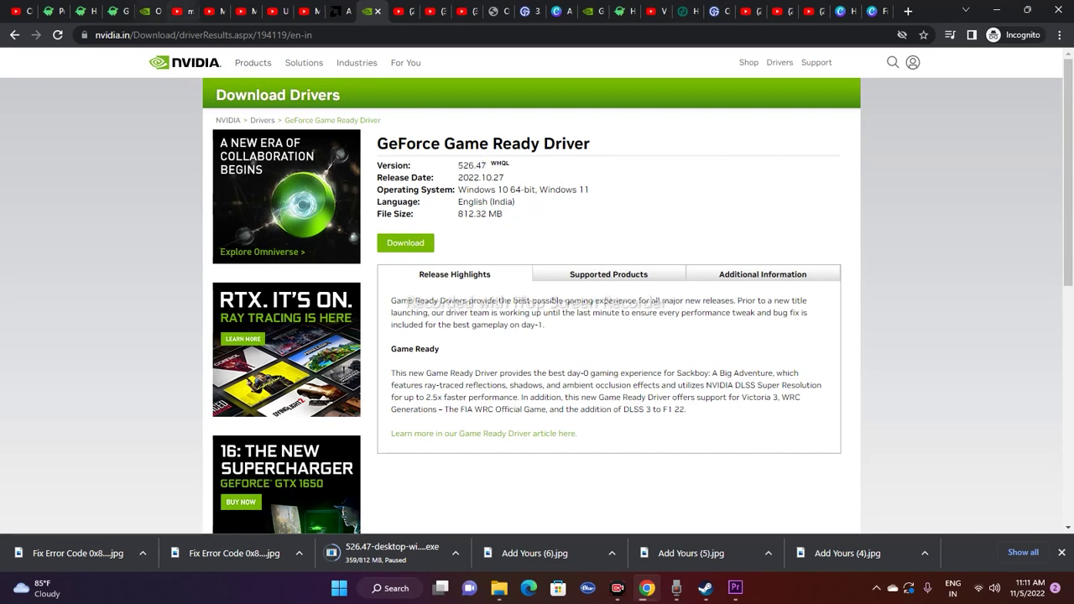
- Return to the GeForce drivers page and run the manual search for GeForce RTX 4090 drivers on Windows 11
{"action": "left_click", "coordinate": [145, 11]}
{"action": "scroll", "coordinate": [660, 236], "scroll_direction": "up", "scroll_amount": 1}
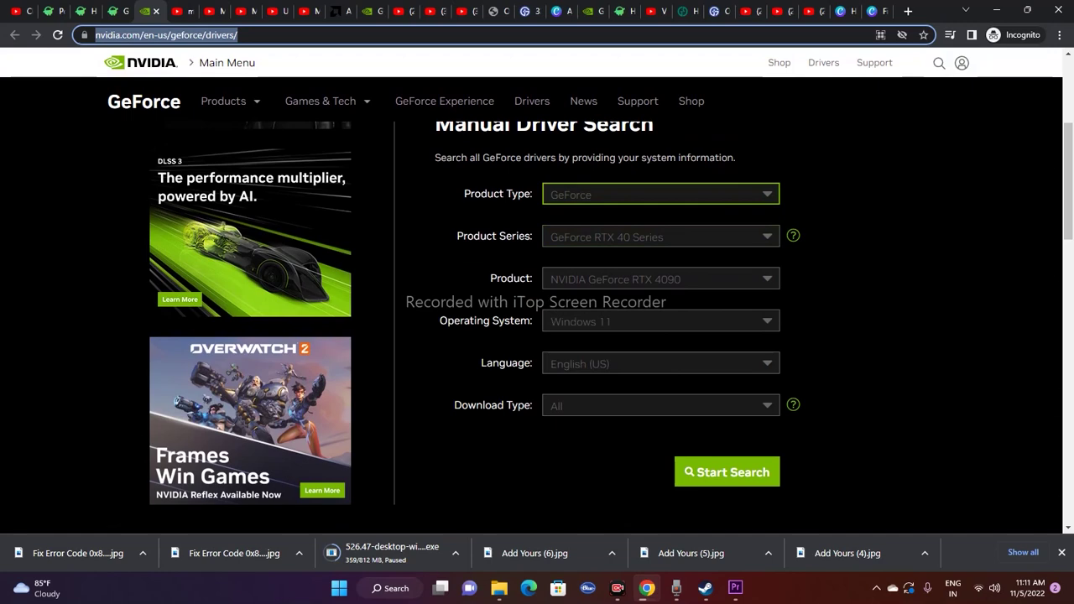
{"action": "scroll", "coordinate": [661, 192], "scroll_direction": "up", "scroll_amount": 2}
{"action": "scroll", "coordinate": [661, 192], "scroll_direction": "down", "scroll_amount": 2}
{"action": "scroll", "coordinate": [537, 302], "scroll_direction": "down", "scroll_amount": 1}
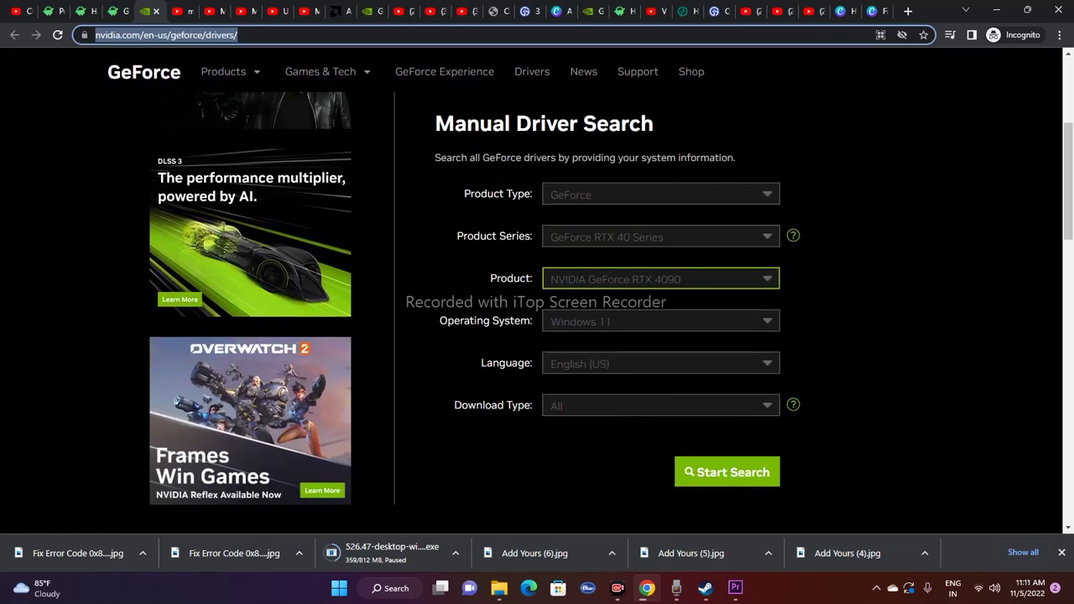
{"action": "key", "text": "Return"}
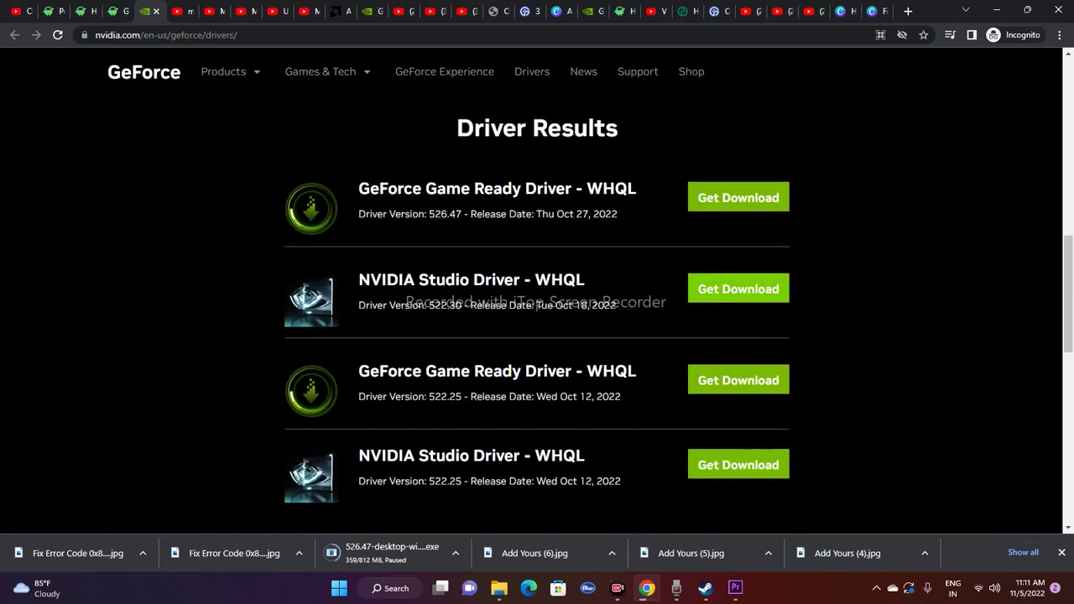
- Highlight the version number of the newest GeForce Game Ready Driver in the Driver Results list
{"action": "left_click_drag", "start_coordinate": [429, 214], "coordinate": [461, 214]}
{"action": "left_click", "coordinate": [445, 214]}
{"action": "scroll", "coordinate": [537, 336], "scroll_direction": "down", "scroll_amount": 1}
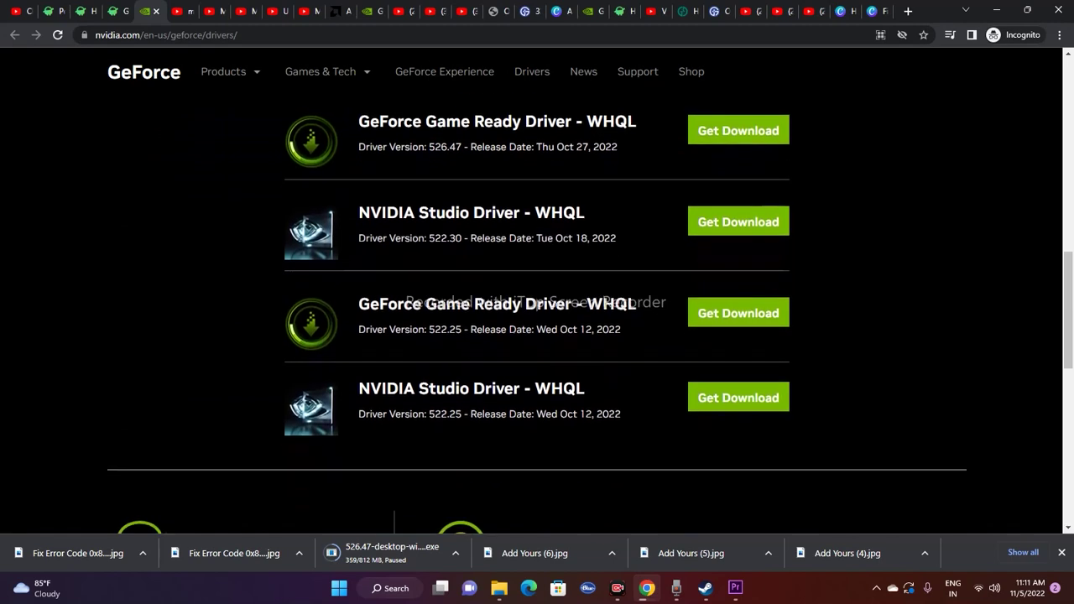
{"action": "scroll", "coordinate": [537, 336], "scroll_direction": "up", "scroll_amount": 1}
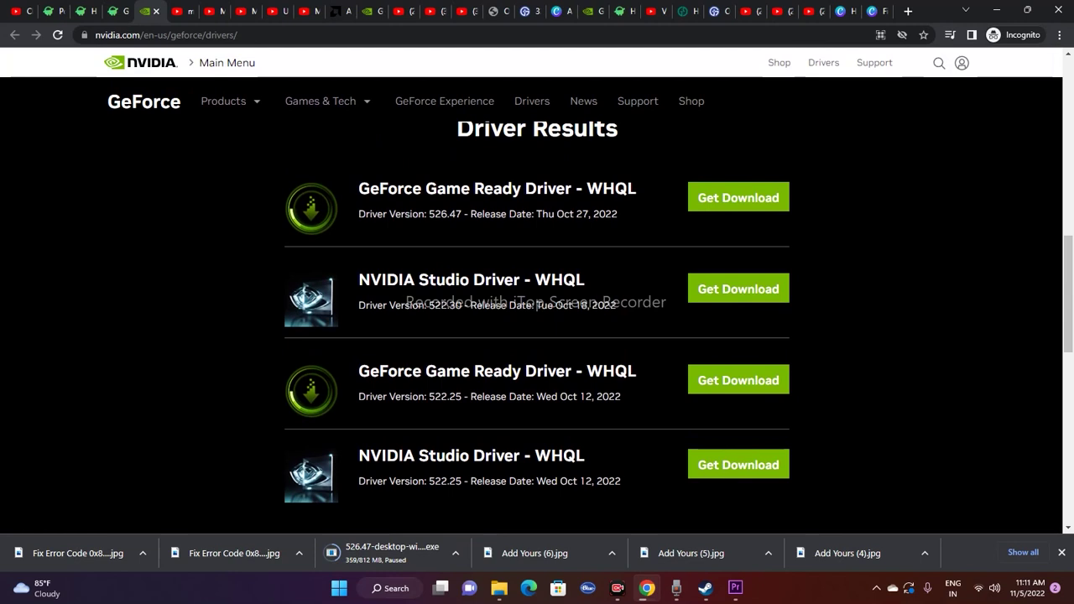
{"action": "left_click_drag", "start_coordinate": [429, 214], "coordinate": [462, 214]}
{"action": "left_click", "coordinate": [462, 214]}
- Highlight the version number of the older GeForce Game Ready Driver from Oct 12, 2022 and compare the listed drivers
{"action": "scroll", "coordinate": [537, 291], "scroll_direction": "down", "scroll_amount": 1}
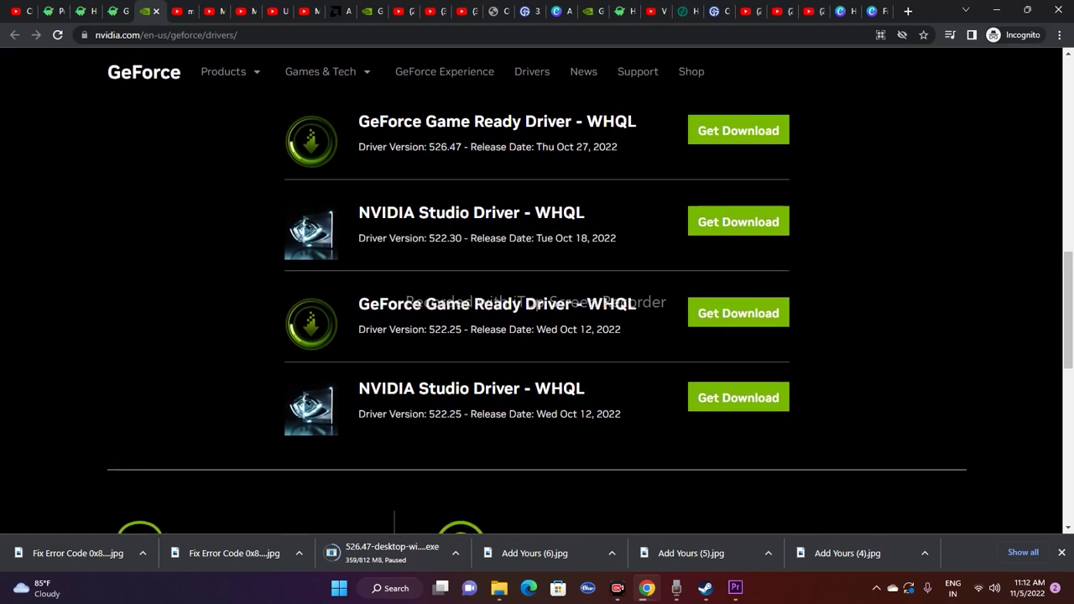
{"action": "left_click_drag", "start_coordinate": [429, 329], "coordinate": [456, 329]}
{"action": "left_click", "coordinate": [456, 329]}
{"action": "scroll", "coordinate": [537, 291], "scroll_direction": "up", "scroll_amount": 1}
{"action": "scroll", "coordinate": [537, 291], "scroll_direction": "down", "scroll_amount": 1}
{"action": "scroll", "coordinate": [537, 292], "scroll_direction": "up", "scroll_amount": 1}
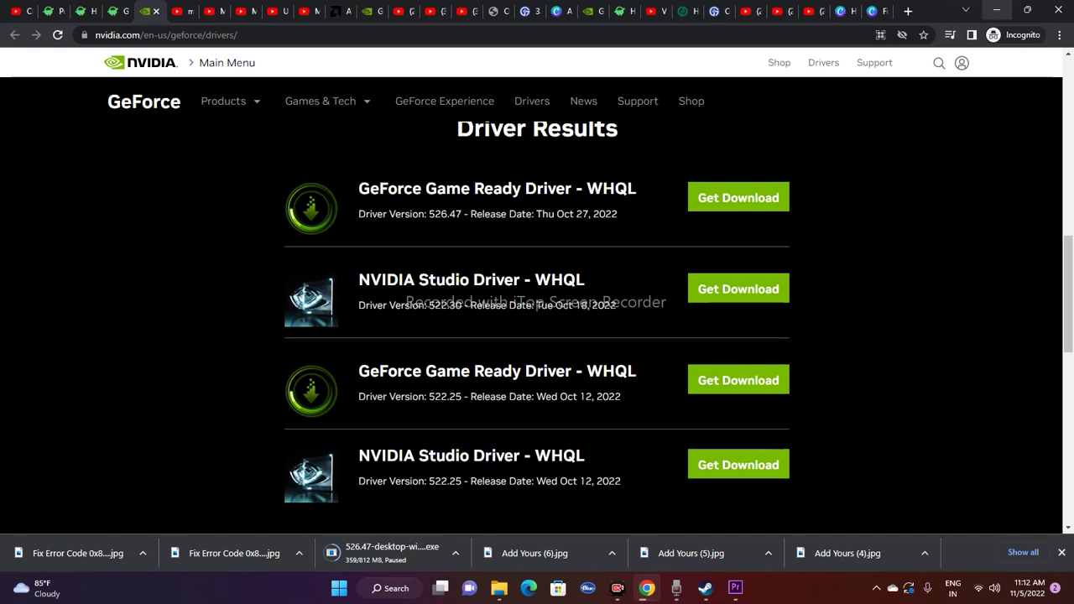
- Minimize the browser and switch to Steam, showing the Call of Duty: Modern Warfare II library page
{"action": "left_click", "coordinate": [996, 10]}
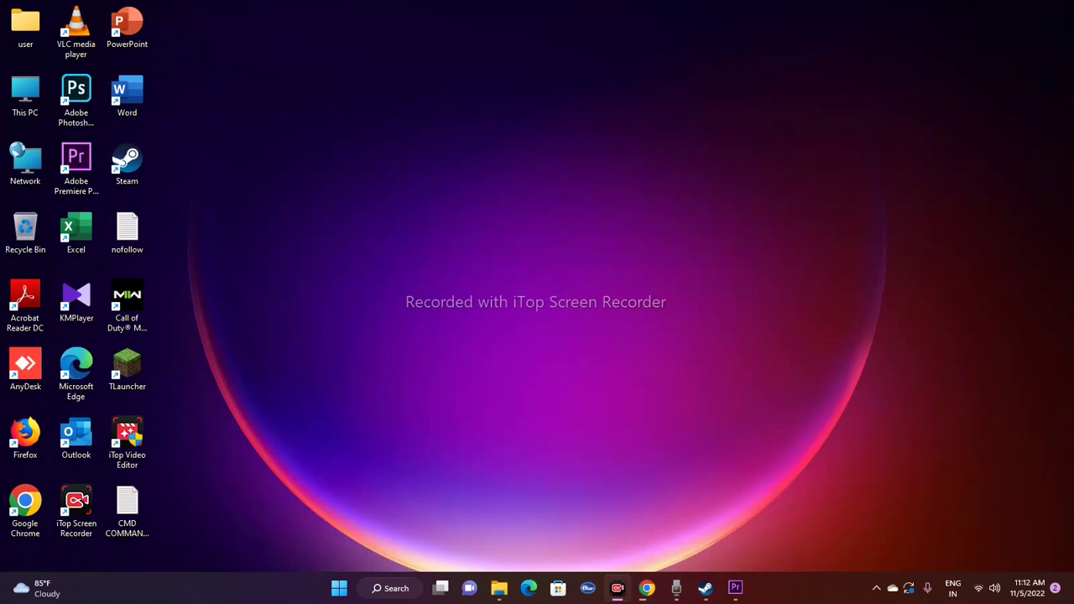
{"action": "left_click", "coordinate": [706, 587]}
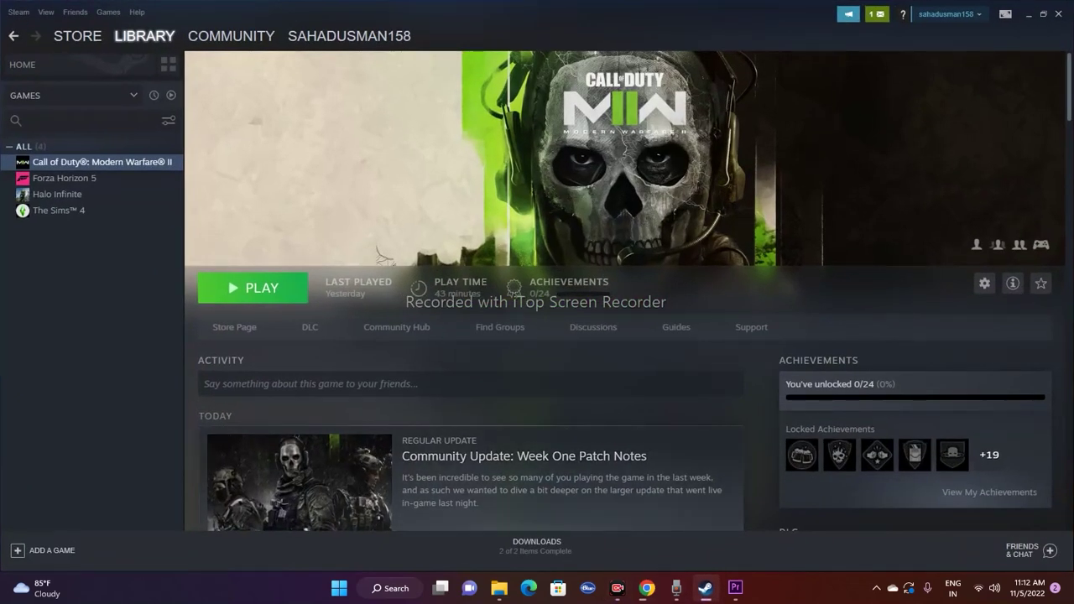